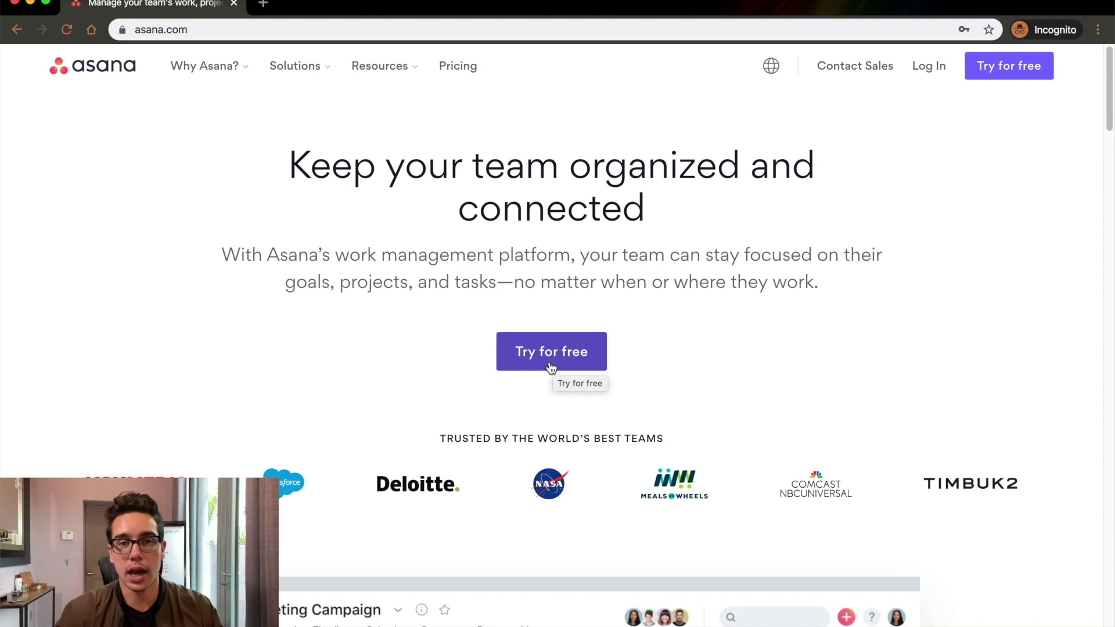
Start Asana's free trial by submitting your saved work email address.
{"action": "left_click", "coordinate": [551, 366]}
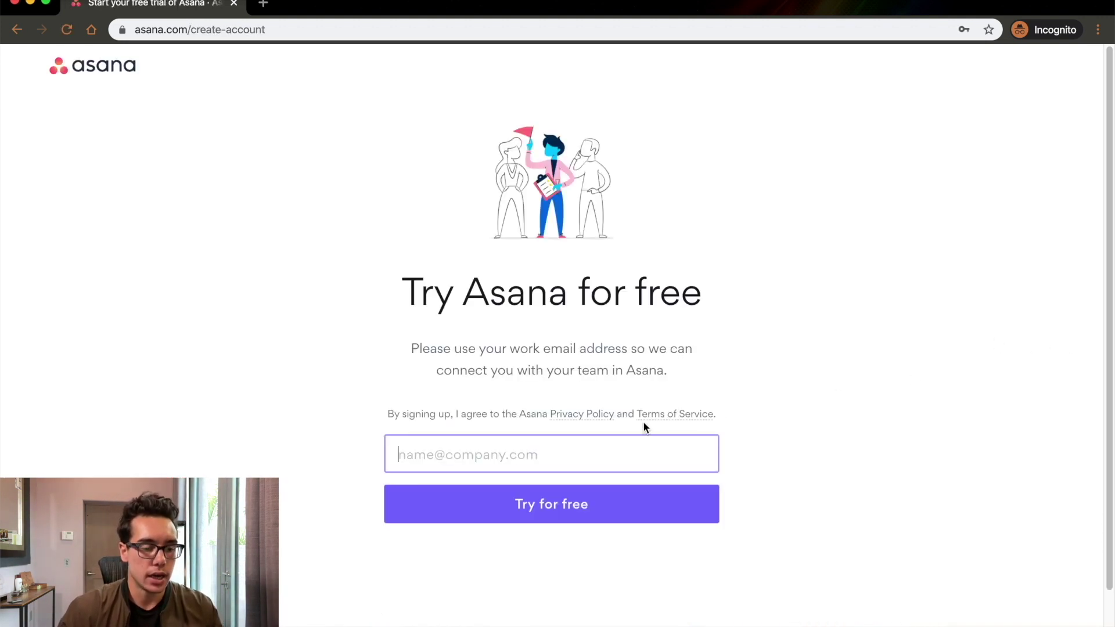
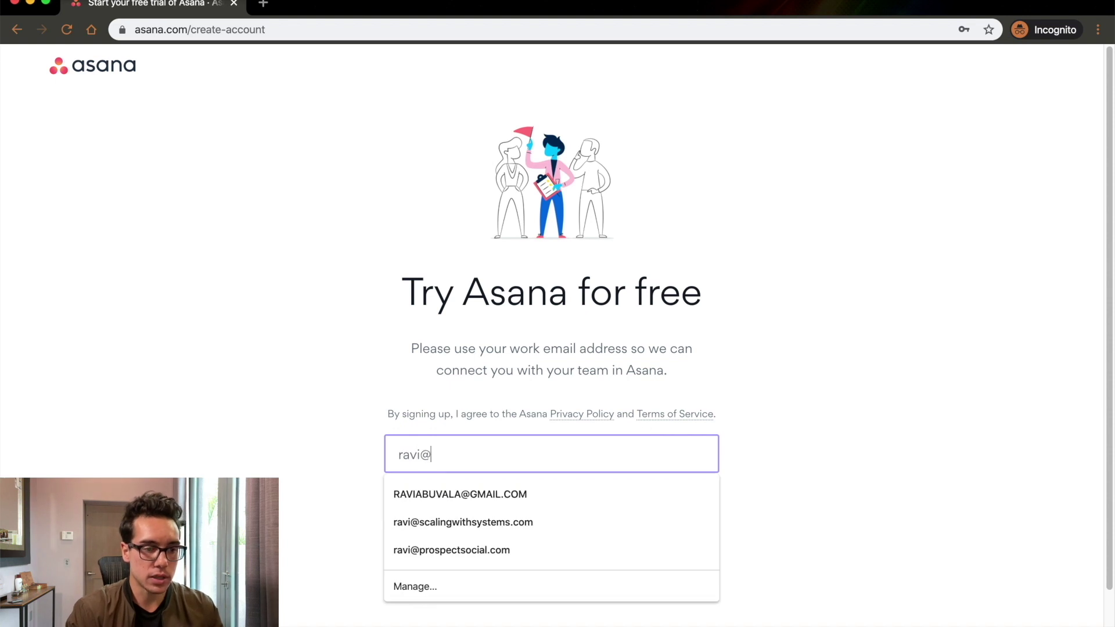
{"action": "key", "text": "Down"}
{"action": "key", "text": "Return"}
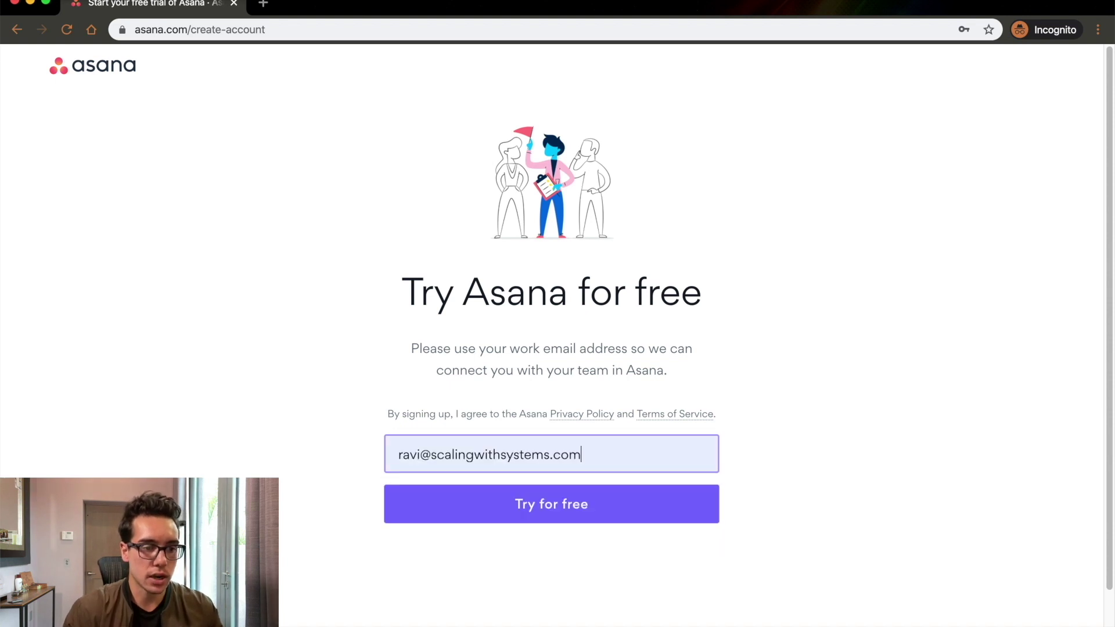
{"action": "left_click", "coordinate": [622, 505]}
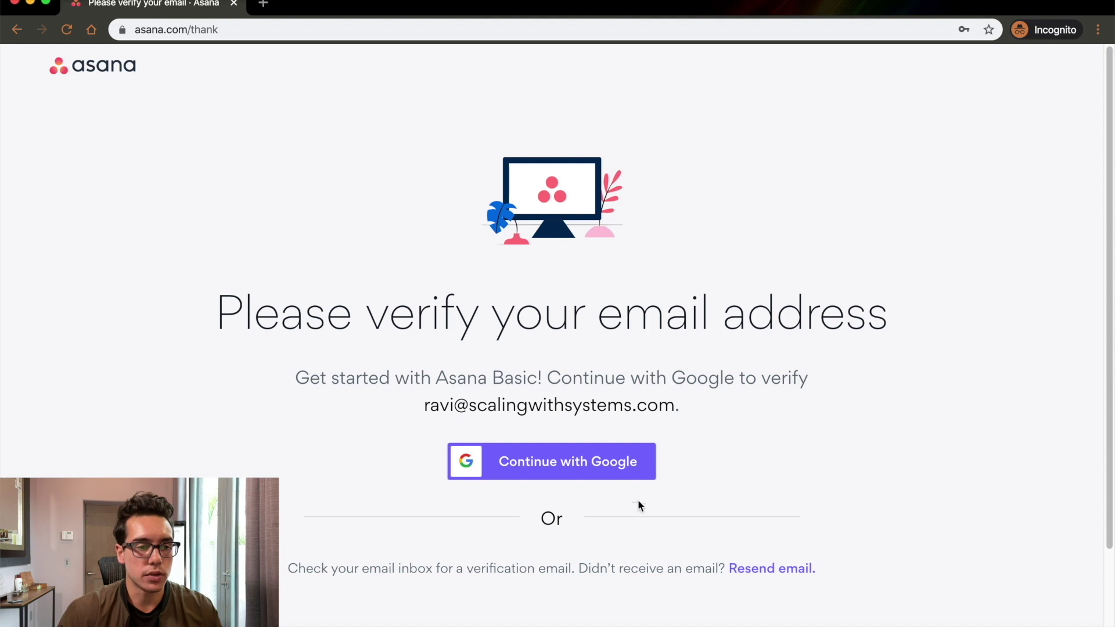
Verify with Google by choosing your work Google account.
{"action": "left_click", "coordinate": [577, 464]}
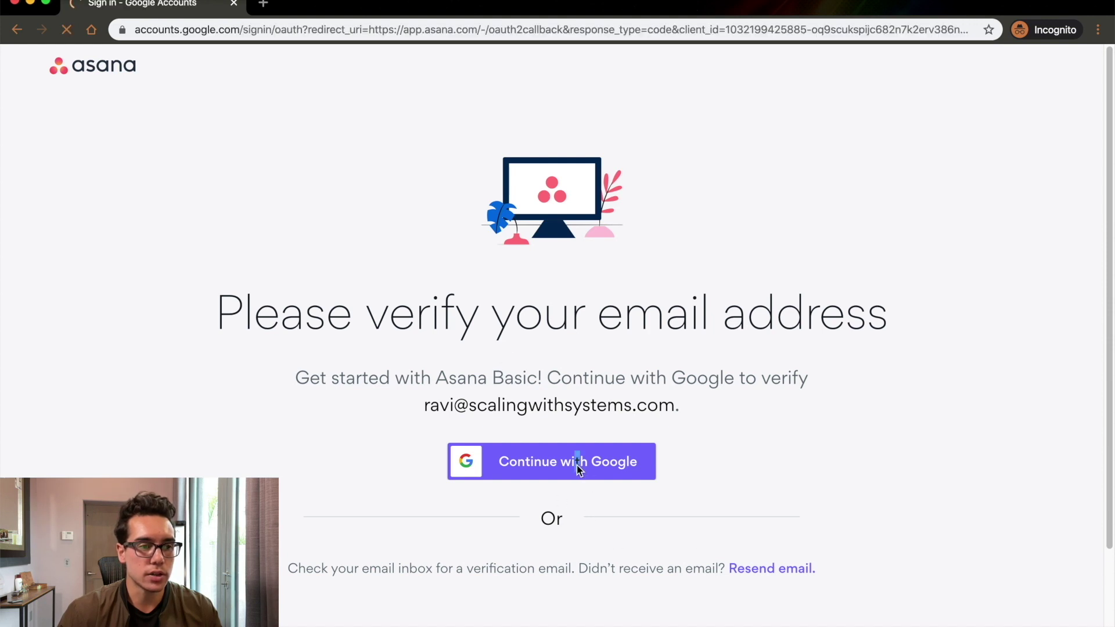
{"action": "type", "text": "rav"}
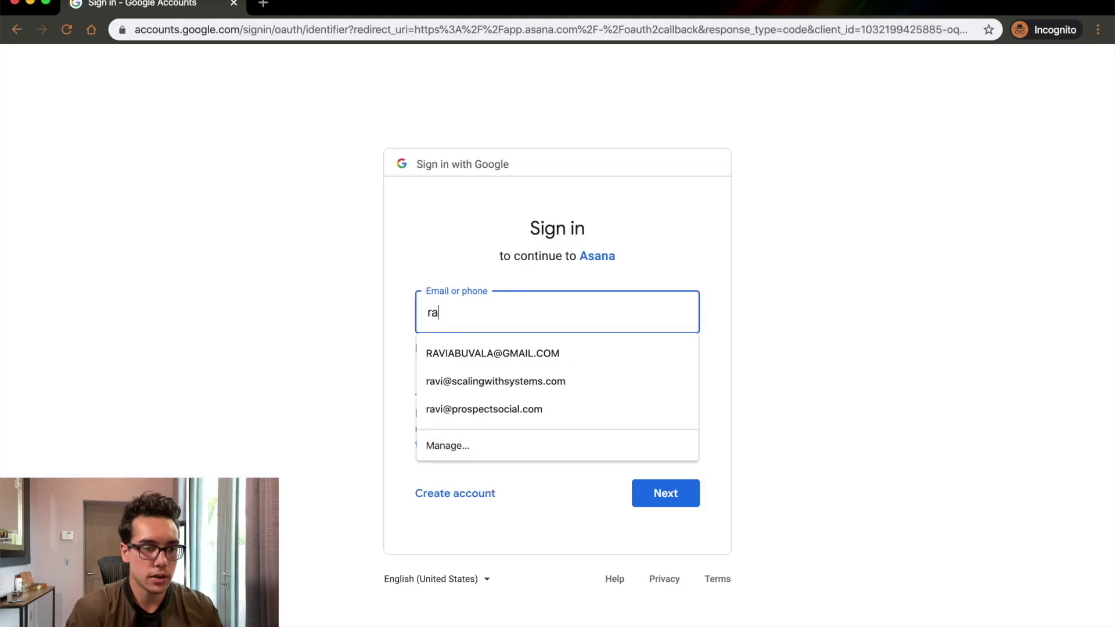
{"action": "key", "text": "Down"}
{"action": "key", "text": "Down"}
{"action": "key", "text": "Return"}
{"action": "key", "text": "Return"}
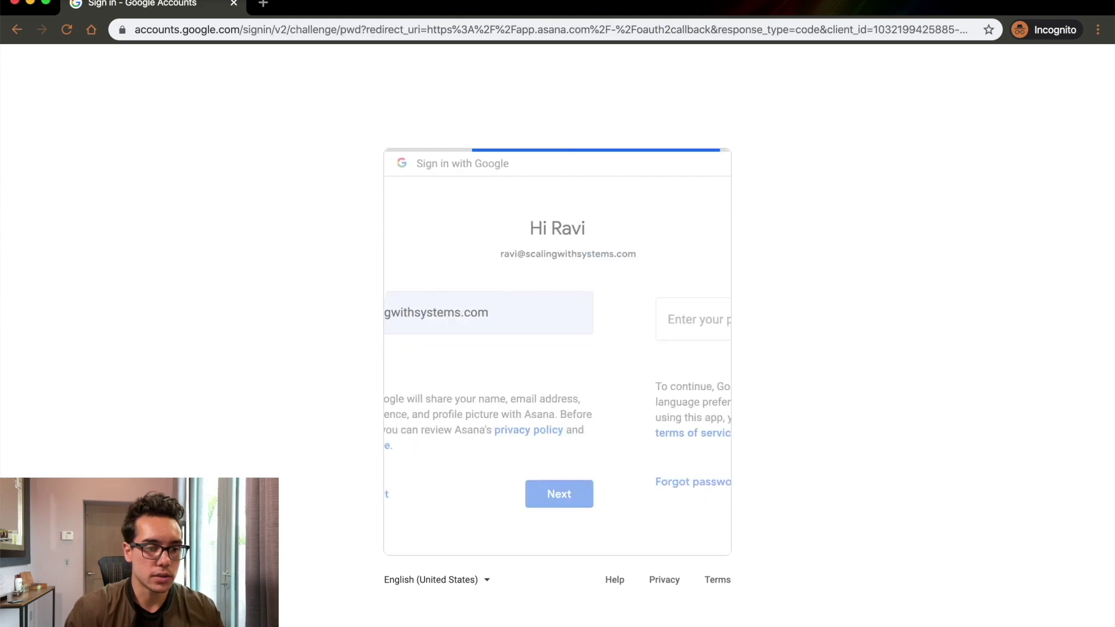
Enter the account password, retyping it after a typo, to sign in.
{"action": "type", "text": "•••••"}
{"action": "key", "text": "super+a"}
{"action": "type", "text": "•••••••"}
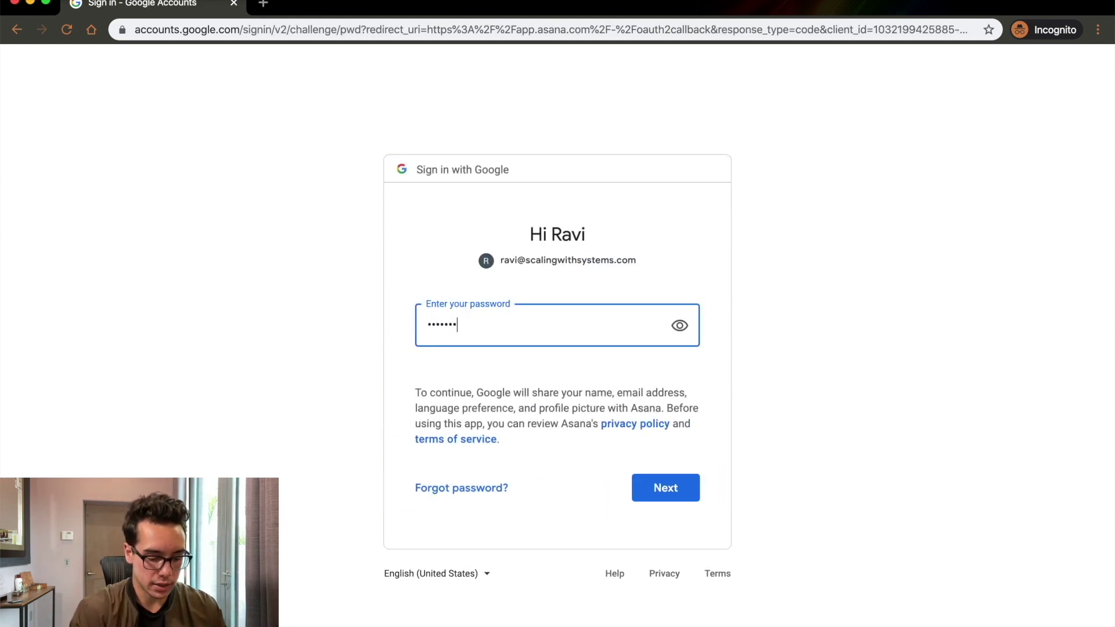
{"action": "key", "text": "Return"}
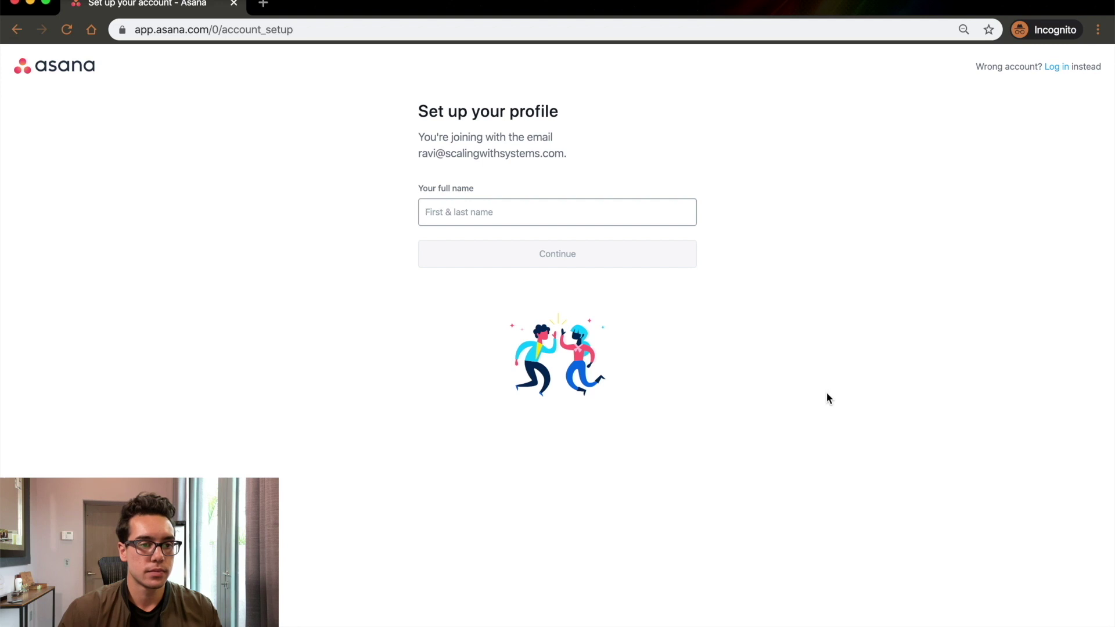
Enter your full name and choose 'Set up a project for my team' as the main goal.
{"action": "type", "text": "Ravi Ab"}
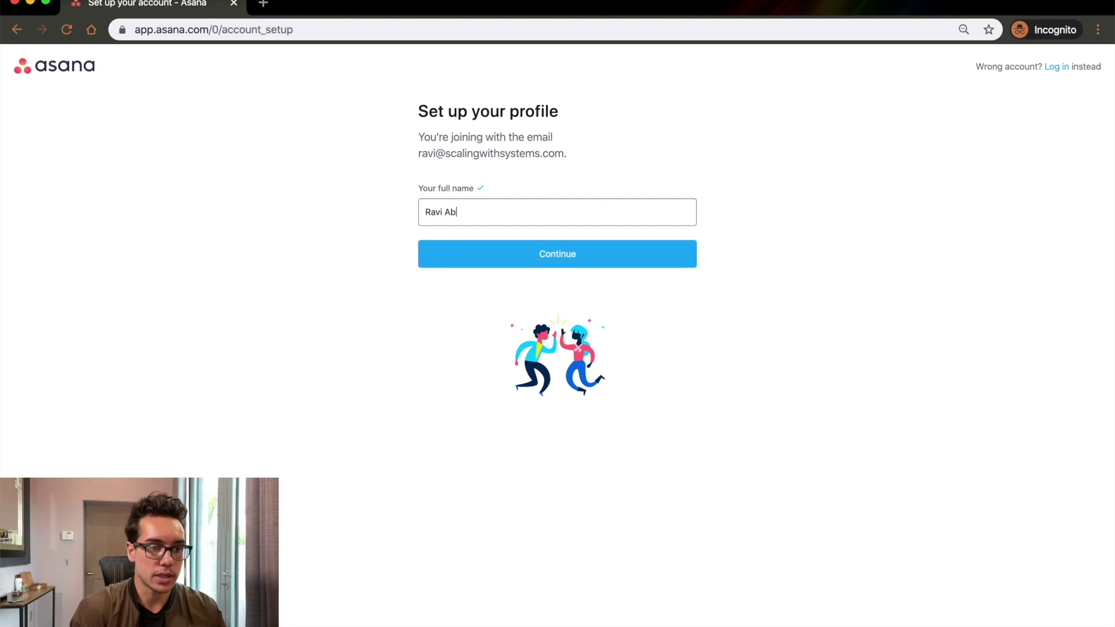
{"action": "key", "text": "Return"}
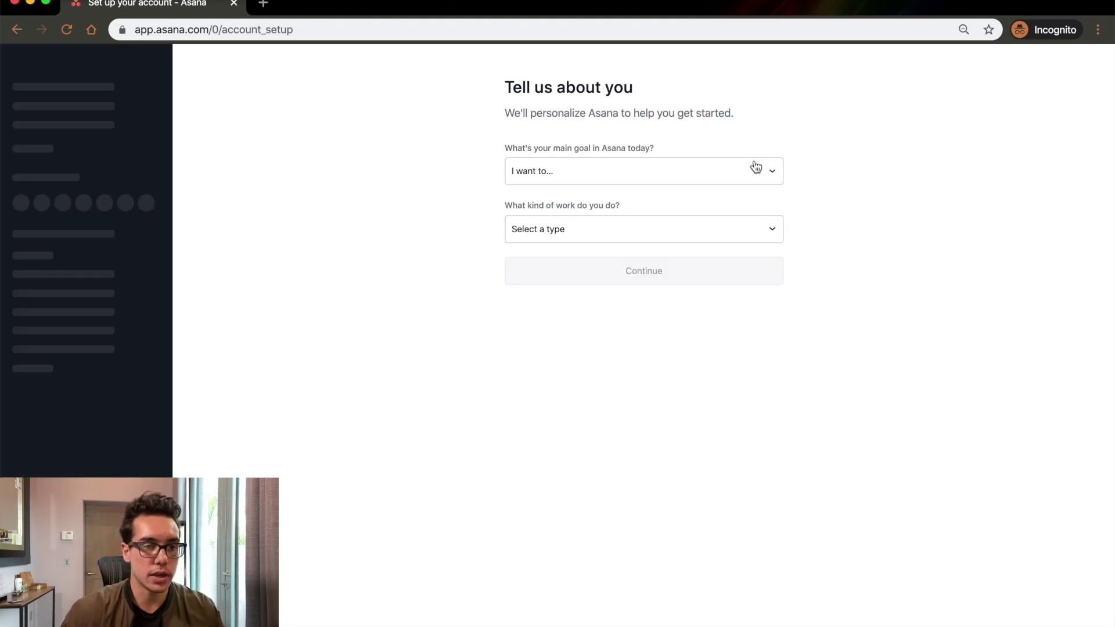
{"action": "left_click", "coordinate": [756, 168]}
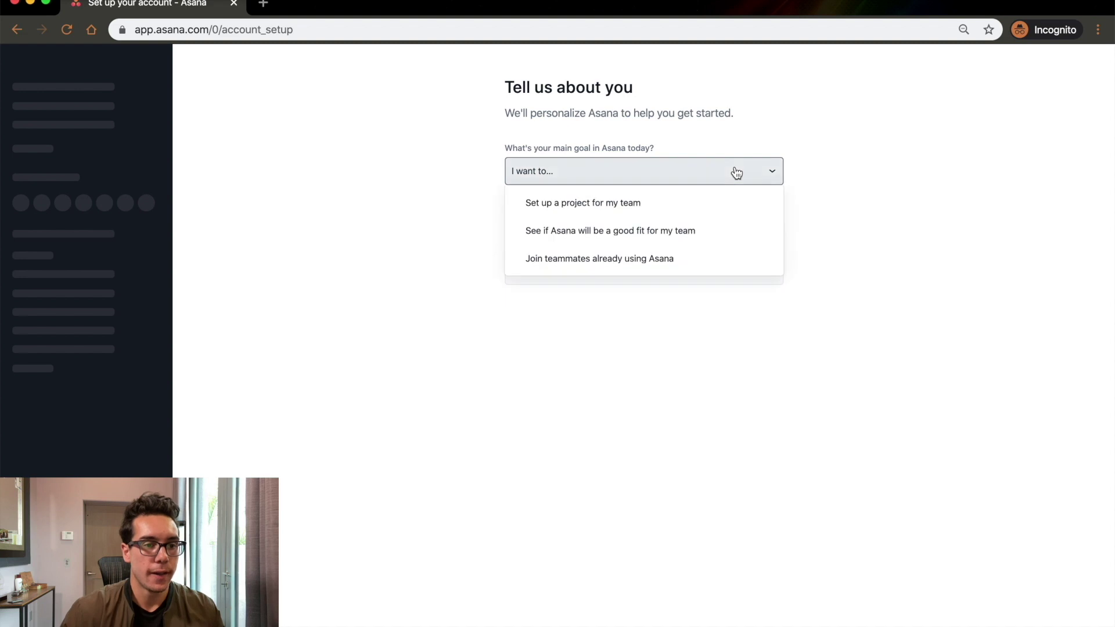
{"action": "left_click", "coordinate": [749, 214]}
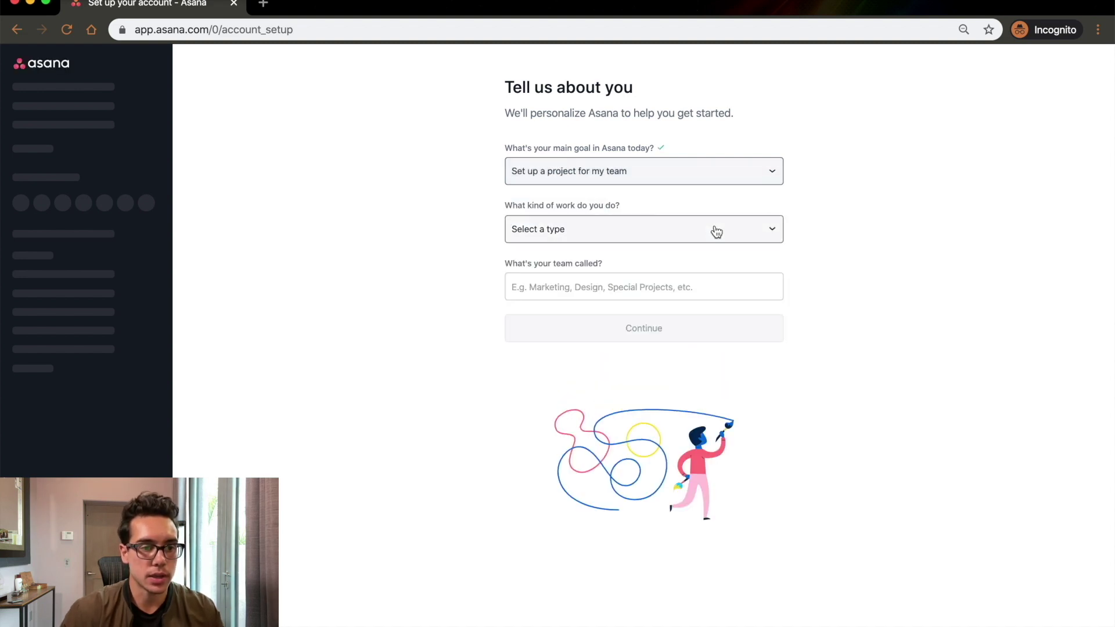
Pick Marketing as the work type and name the team Scaling With Systems.
{"action": "left_click", "coordinate": [712, 231]}
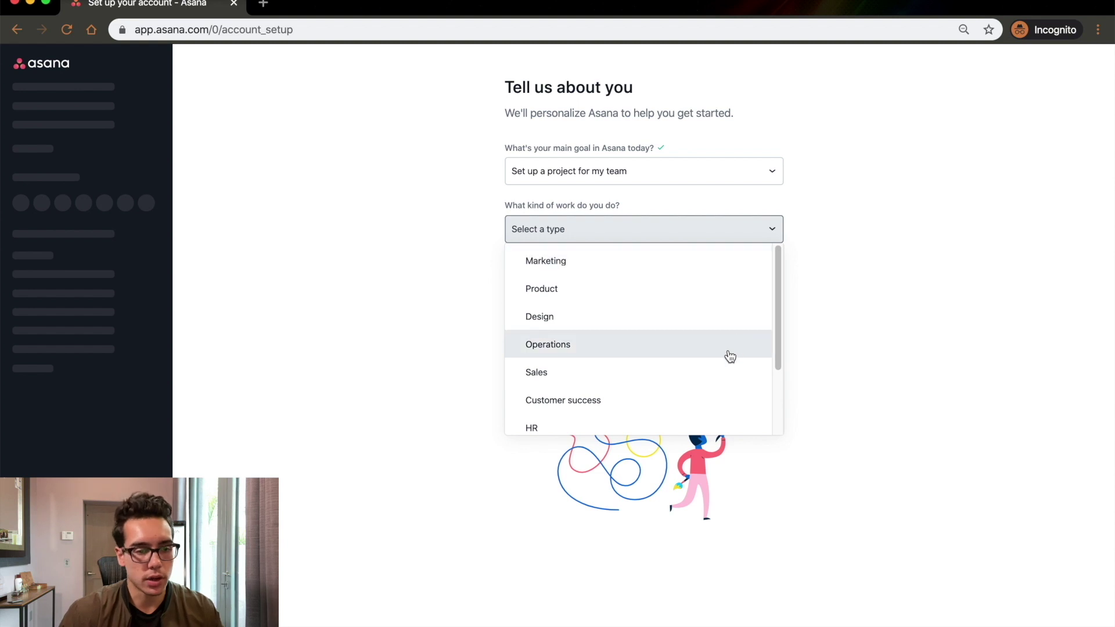
{"action": "left_click", "coordinate": [665, 267]}
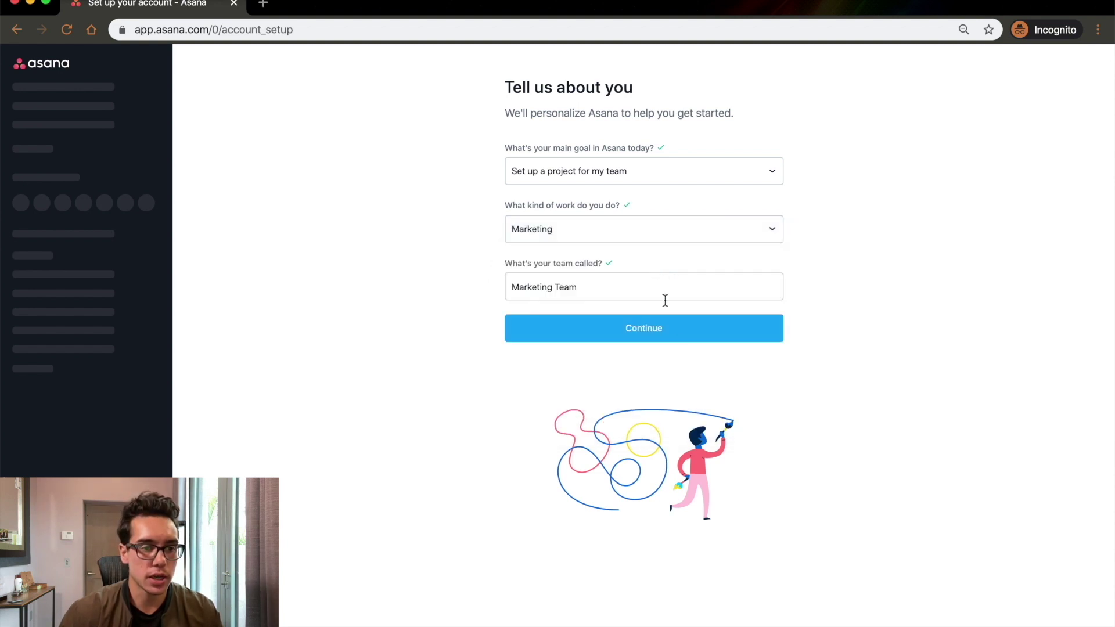
{"action": "triple_click", "coordinate": [653, 292]}
{"action": "type", "text": "Scaling With Systems"}
{"action": "key", "text": "Return"}
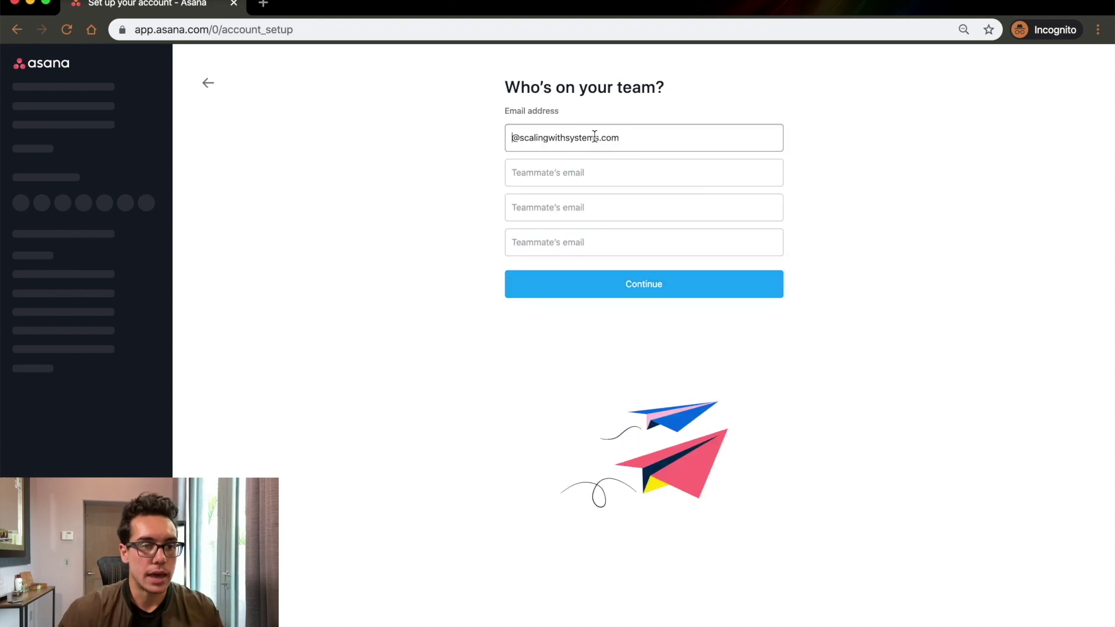
{"action": "type", "text": "raj"}
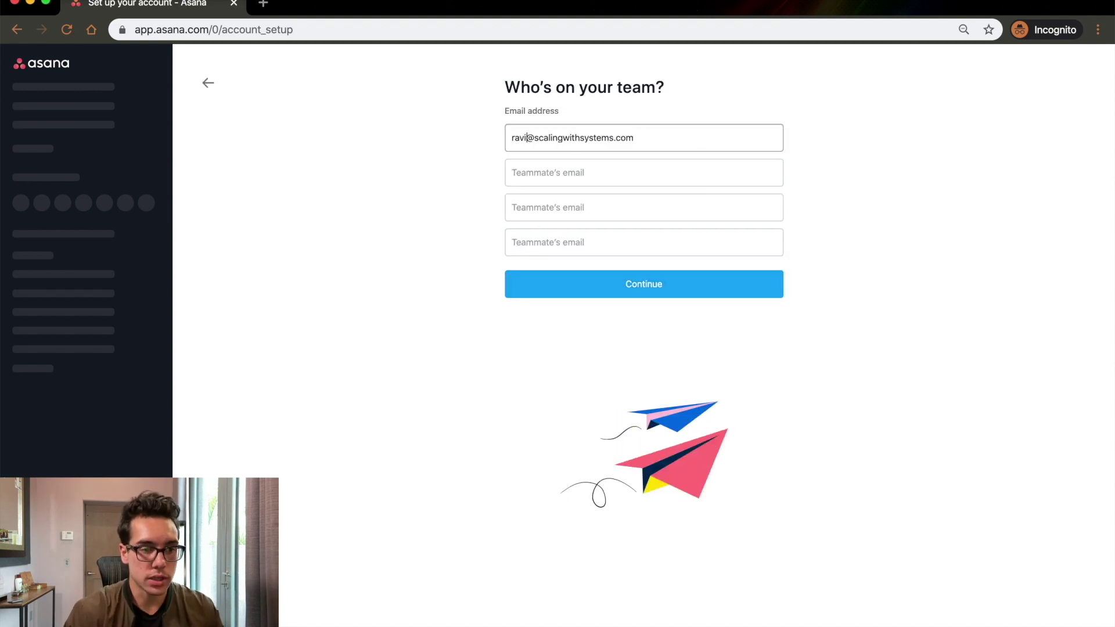
{"action": "key", "text": "BackSpace"}
{"action": "key", "text": "BackSpace"}
{"action": "key", "text": "BackSpace"}
{"action": "type", "text": "raj"}
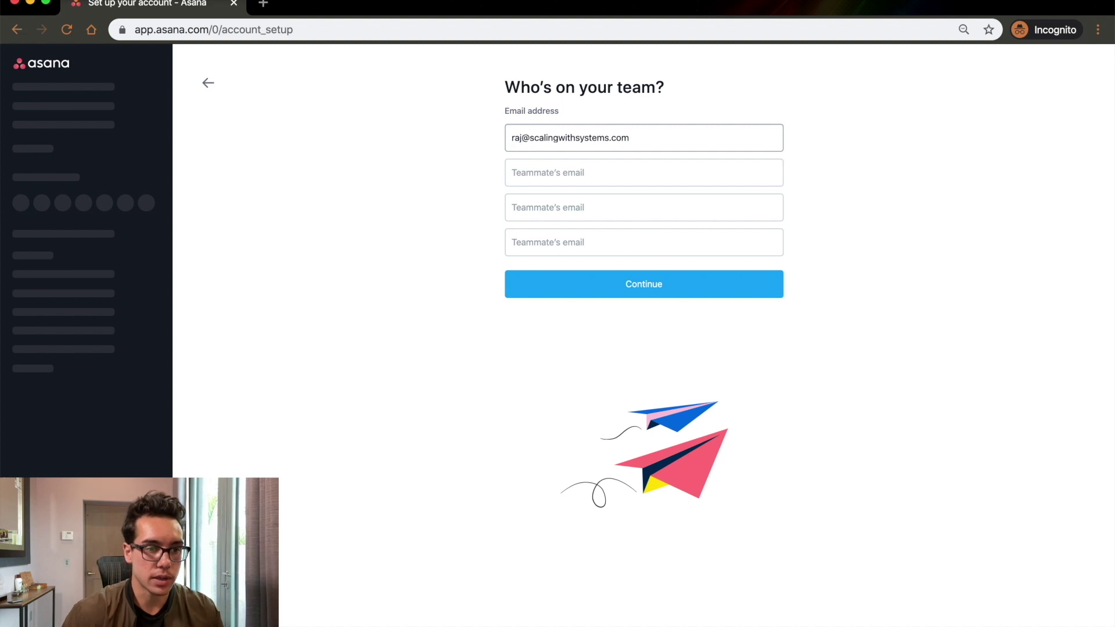
{"action": "left_click", "coordinate": [733, 294]}
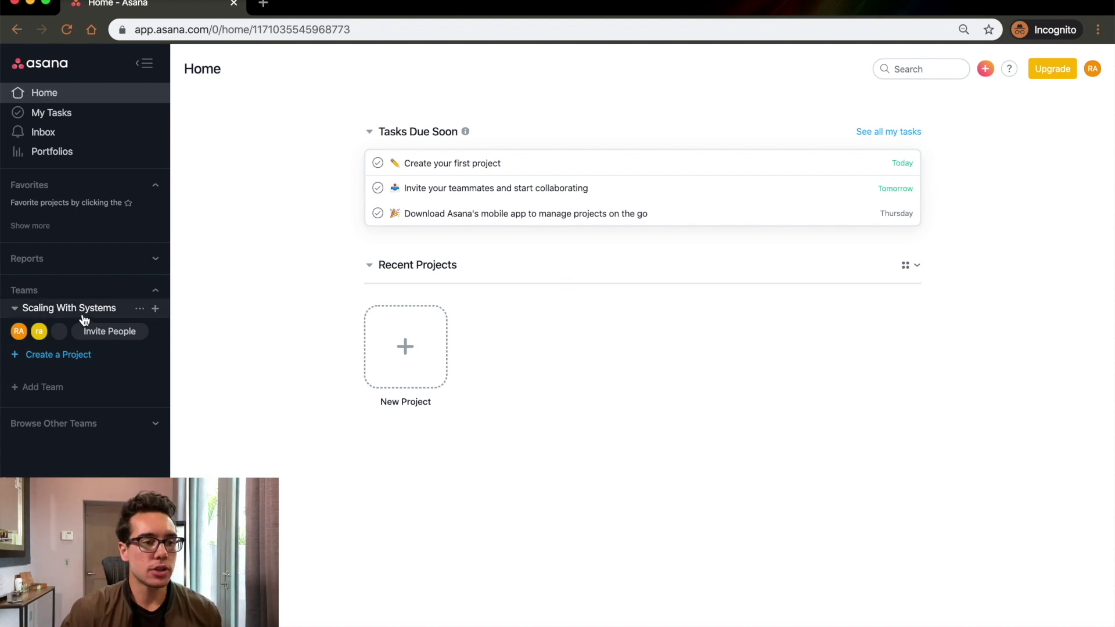
{"action": "left_click", "coordinate": [155, 293]}
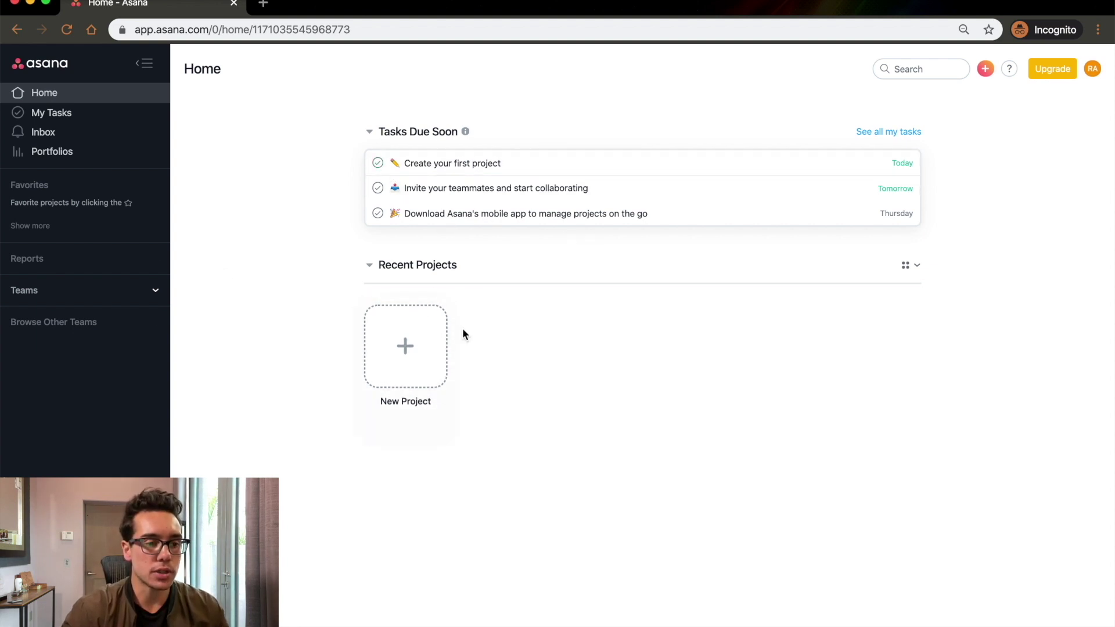
{"action": "left_click", "coordinate": [436, 338]}
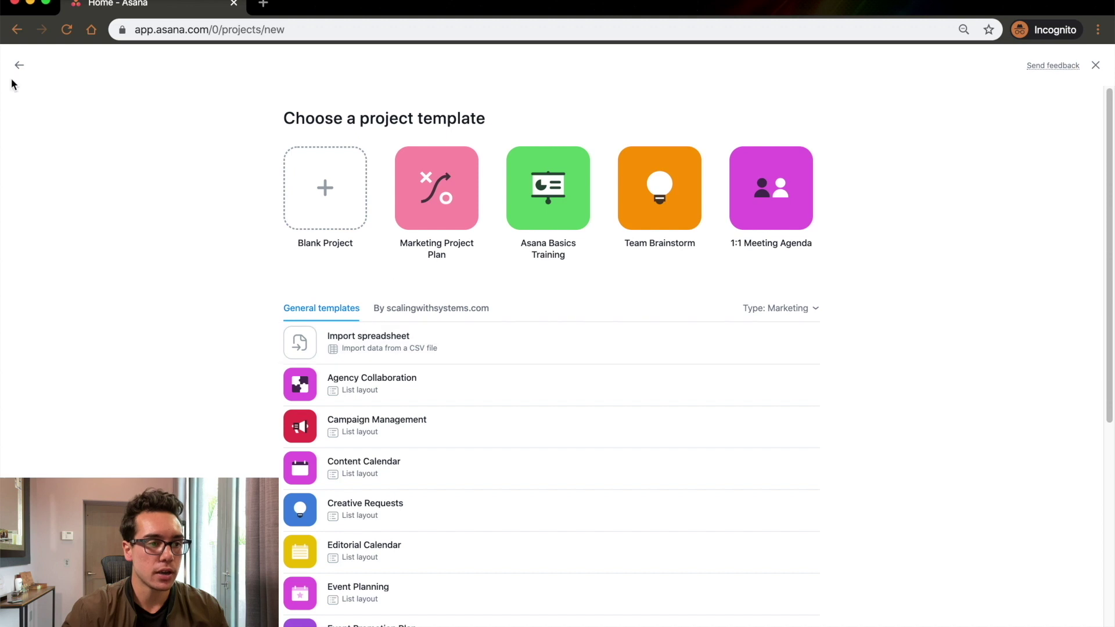
{"action": "left_click", "coordinate": [20, 65]}
{"action": "left_click", "coordinate": [153, 291]}
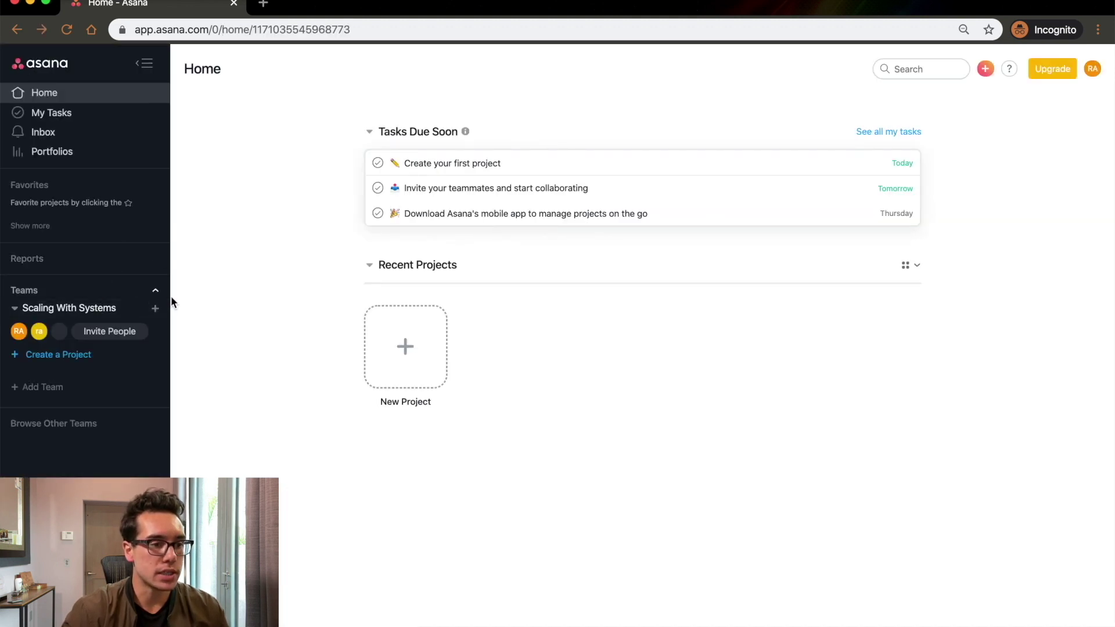
Create the Clients and Standard Operating Procedures teams.
{"action": "left_click", "coordinate": [56, 387]}
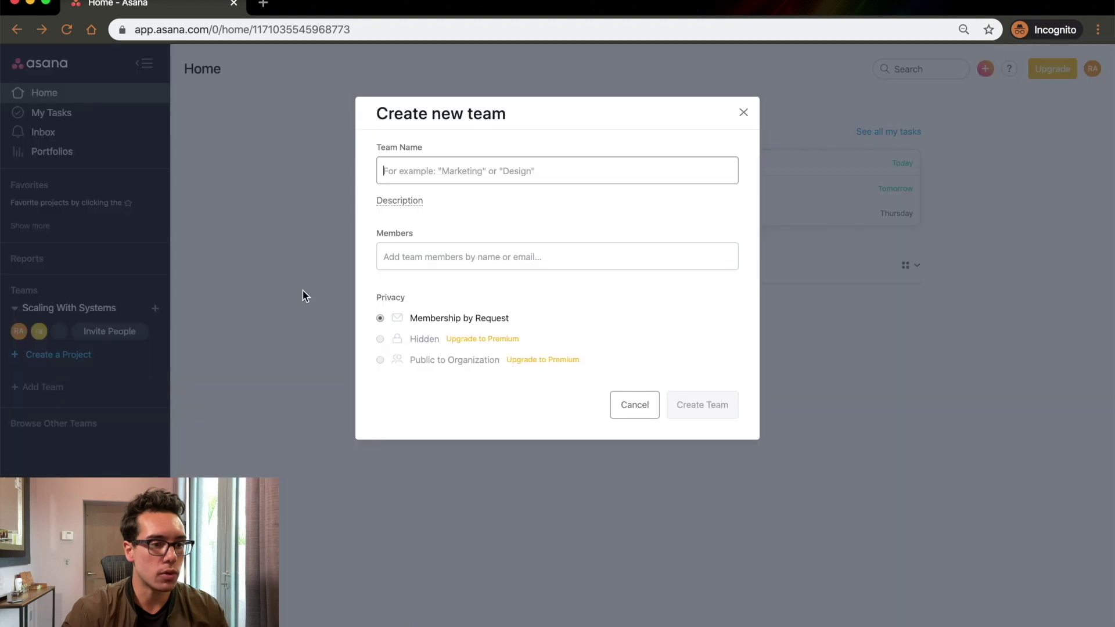
{"action": "type", "text": "C"}
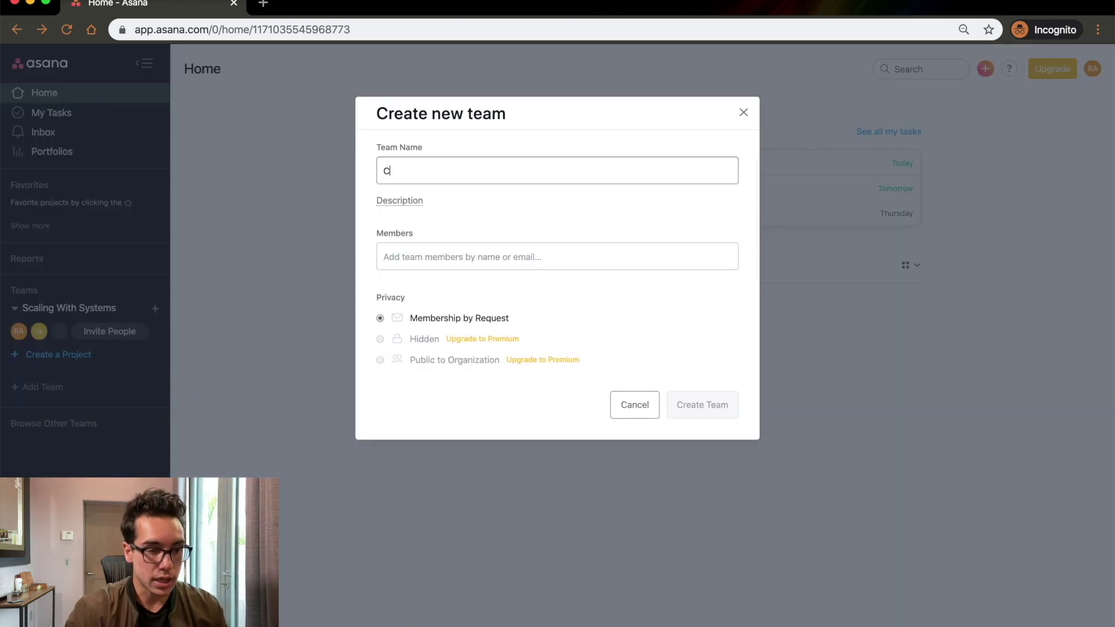
{"action": "type", "text": "lients"}
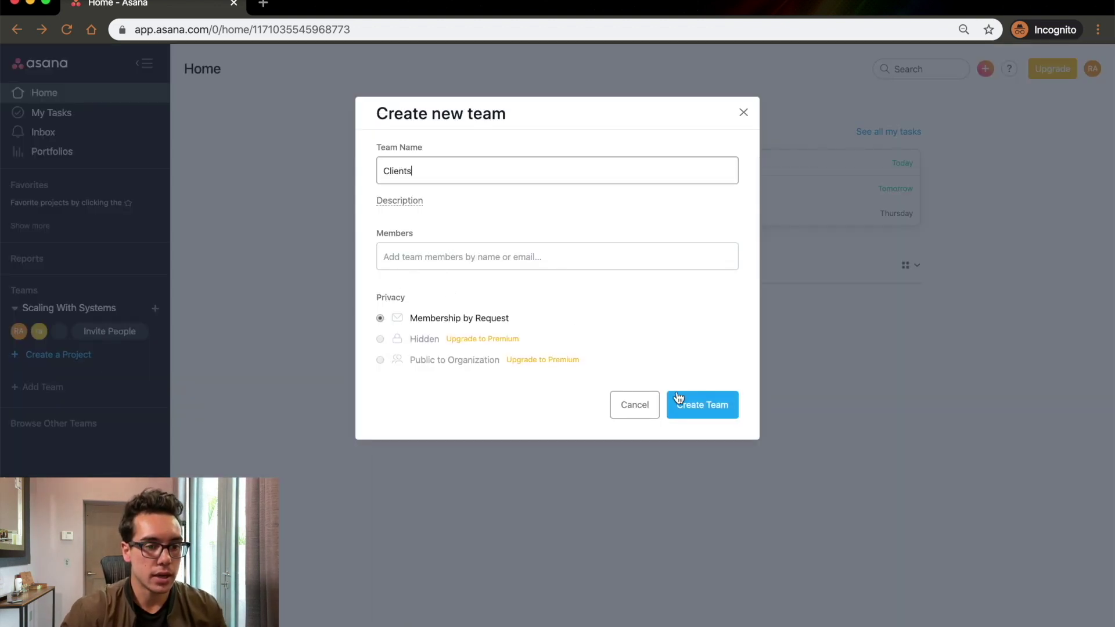
{"action": "left_click", "coordinate": [673, 403]}
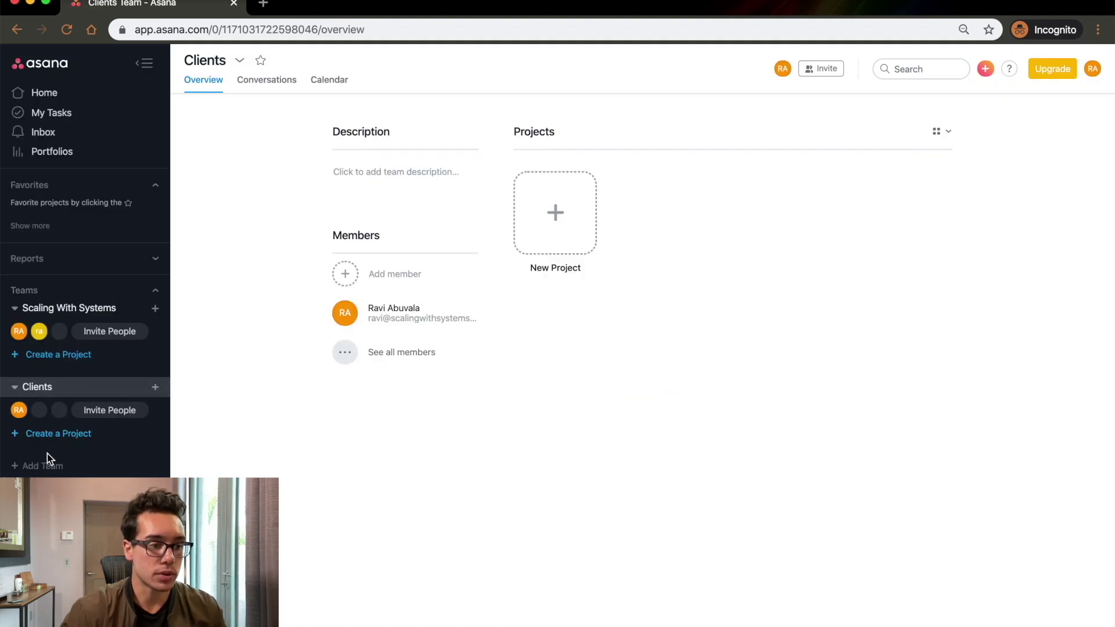
{"action": "left_click", "coordinate": [47, 473]}
{"action": "type", "text": "Stan"}
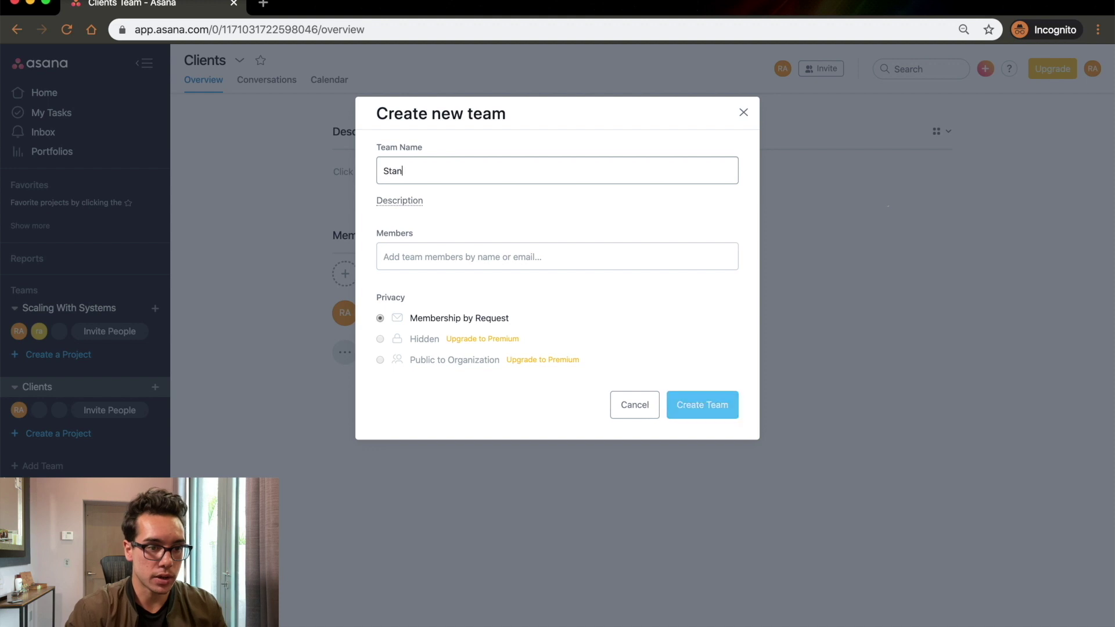
{"action": "type", "text": "dard Opera"}
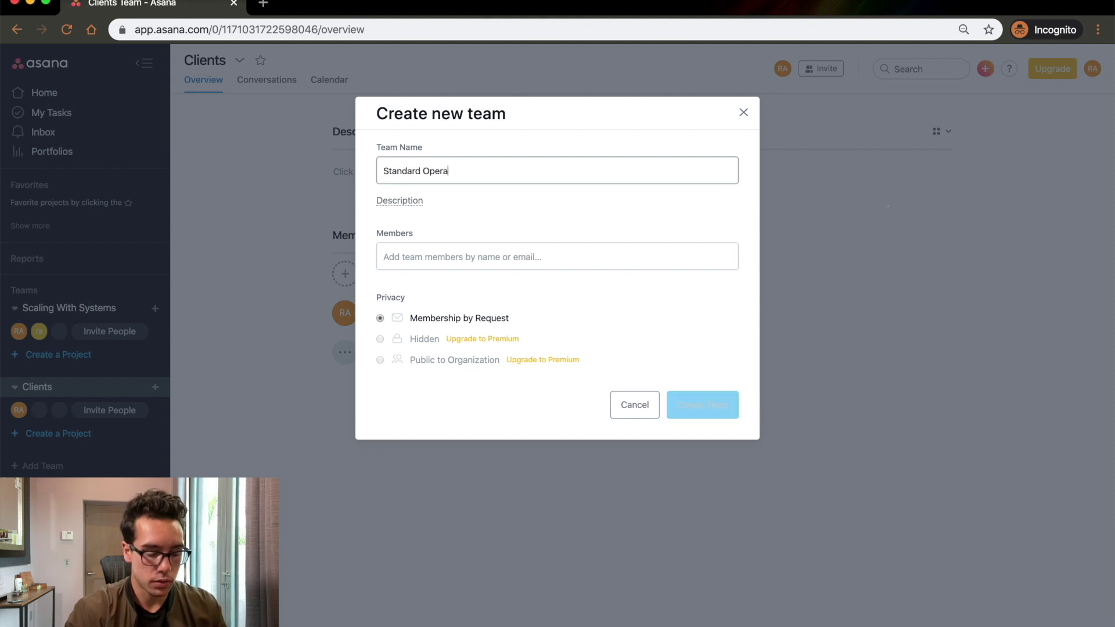
{"action": "type", "text": "ting Procedures"}
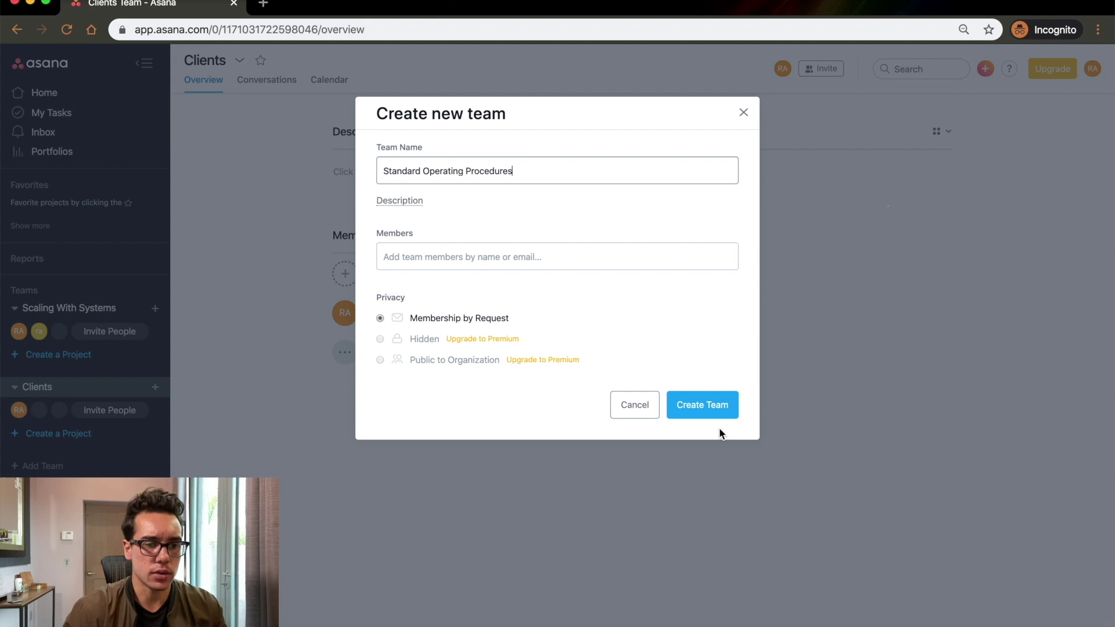
{"action": "left_click", "coordinate": [709, 400]}
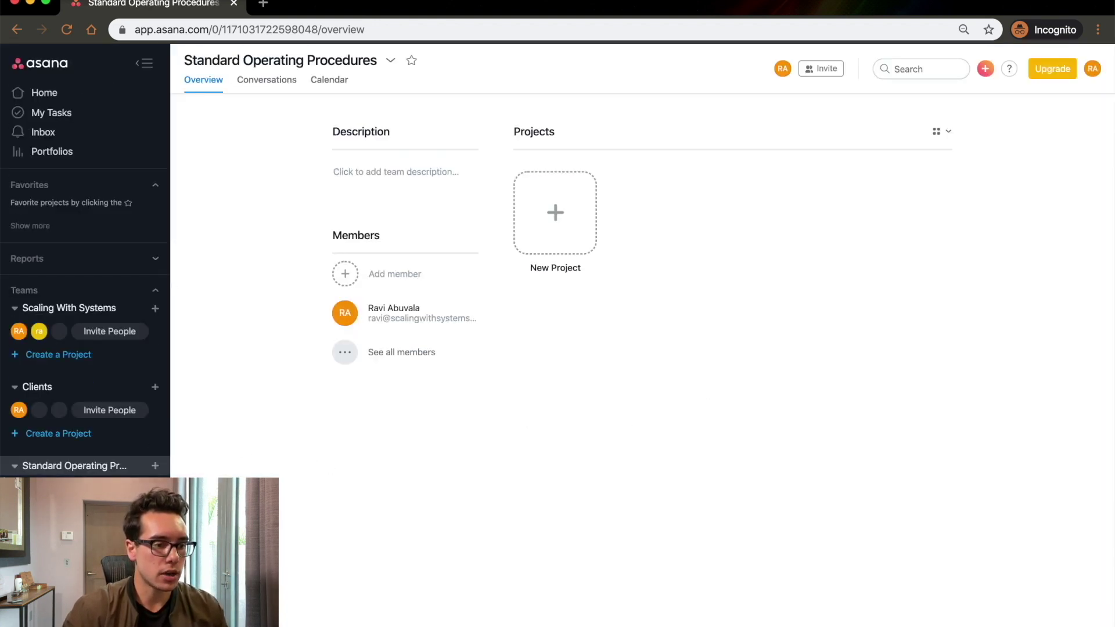
Create the Content and To Do teams.
{"action": "type", "text": "ontent"}
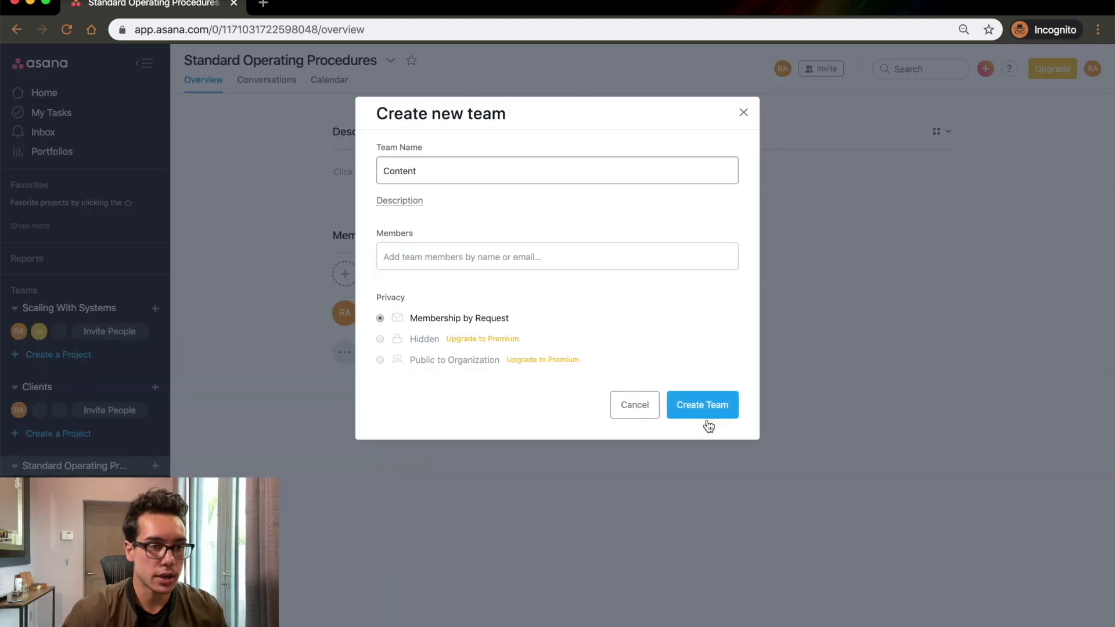
{"action": "left_click", "coordinate": [714, 418]}
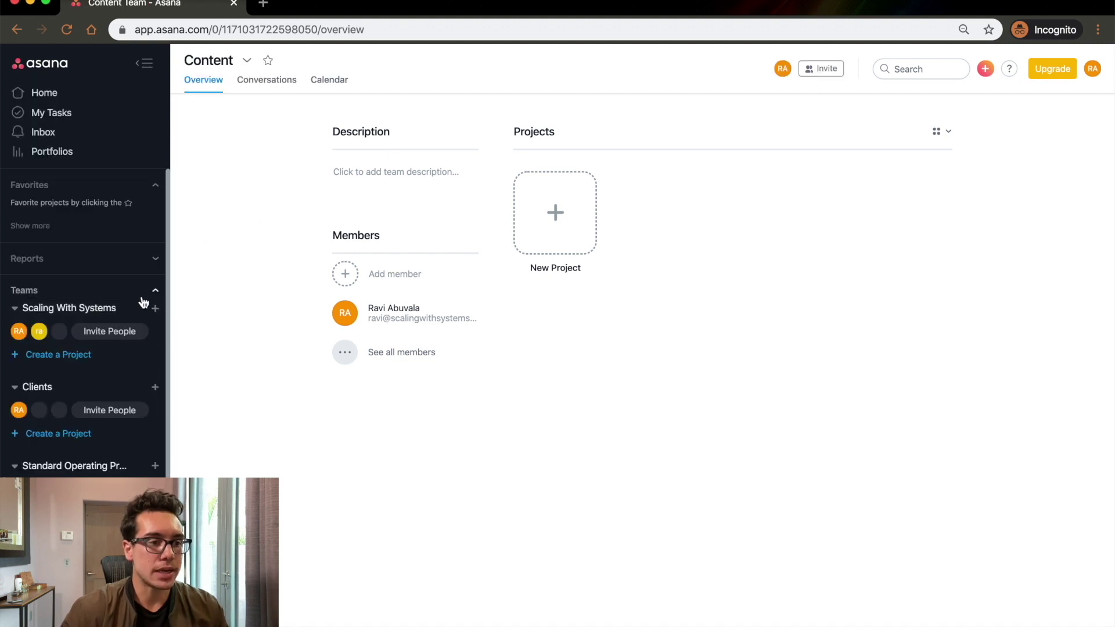
{"action": "scroll", "coordinate": [84, 290], "scroll_direction": "down", "scroll_amount": 1}
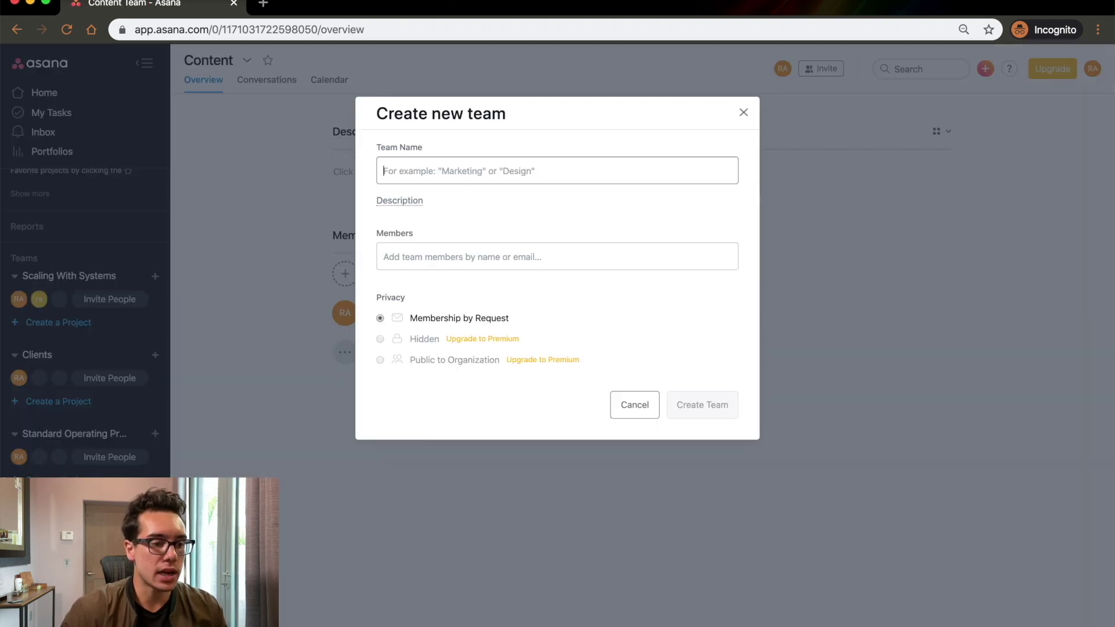
{"action": "type", "text": "To Do"}
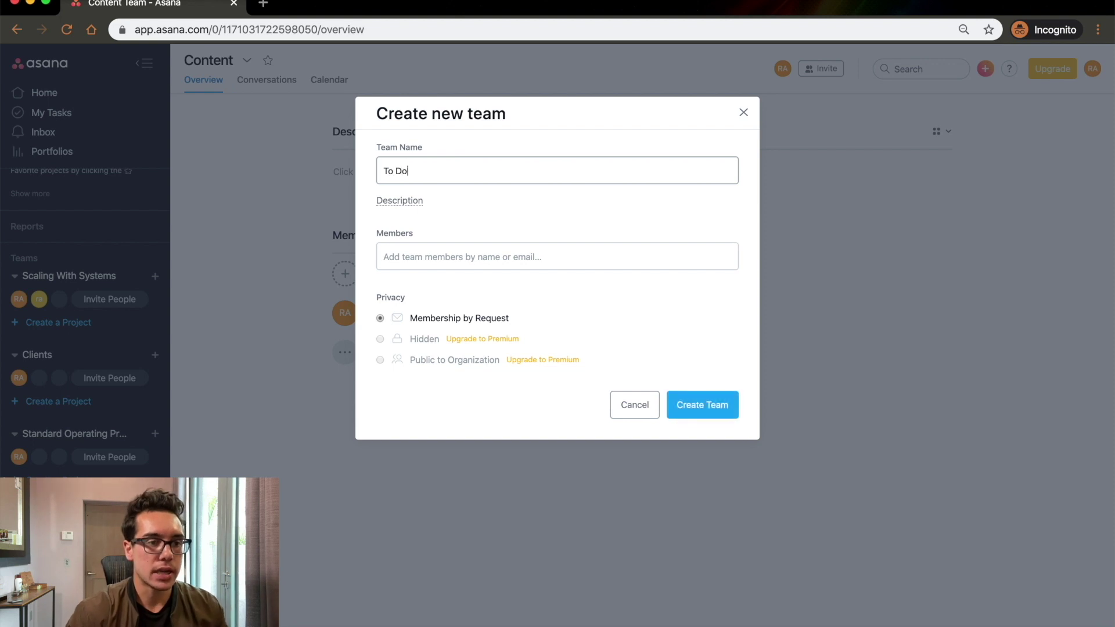
{"action": "left_click", "coordinate": [704, 415]}
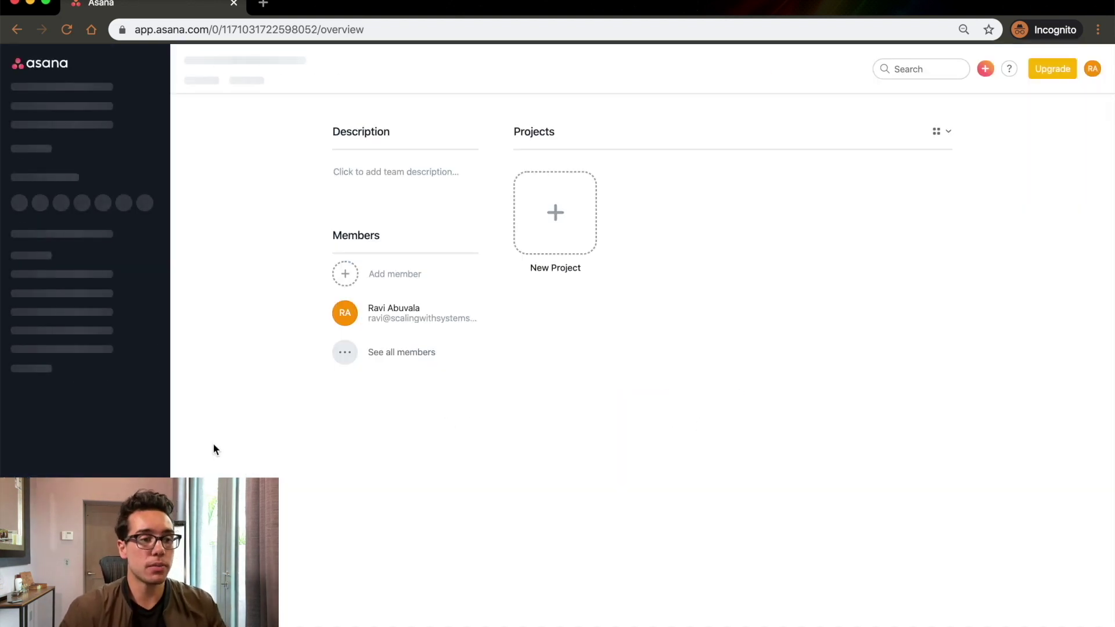
{"action": "scroll", "coordinate": [66, 444], "scroll_direction": "down", "scroll_amount": 3}
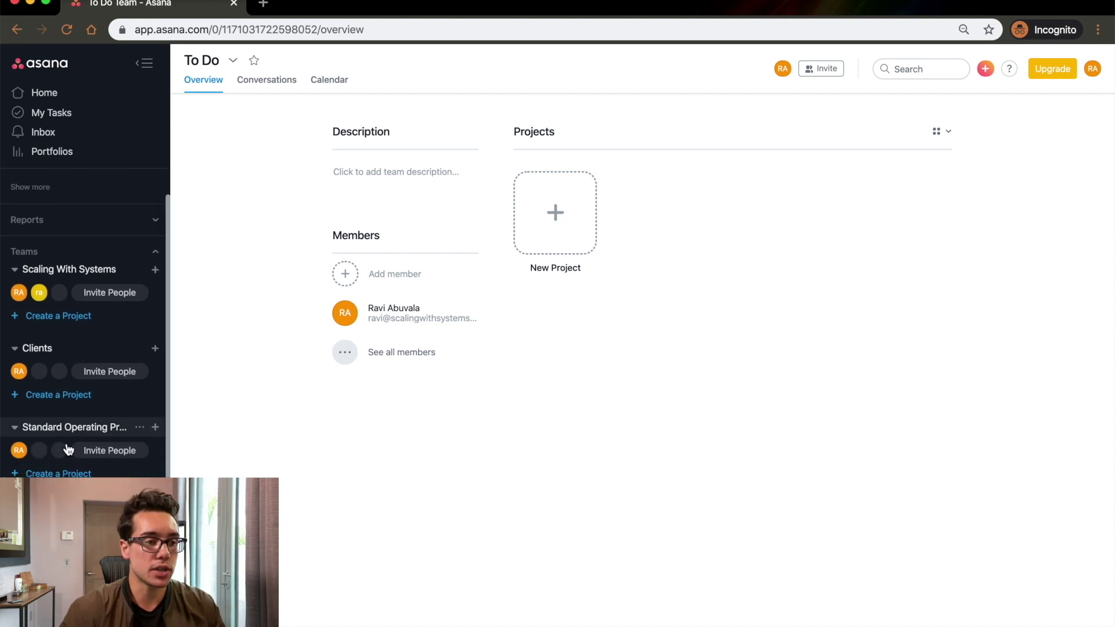
{"action": "scroll", "coordinate": [68, 441], "scroll_direction": "down", "scroll_amount": 3}
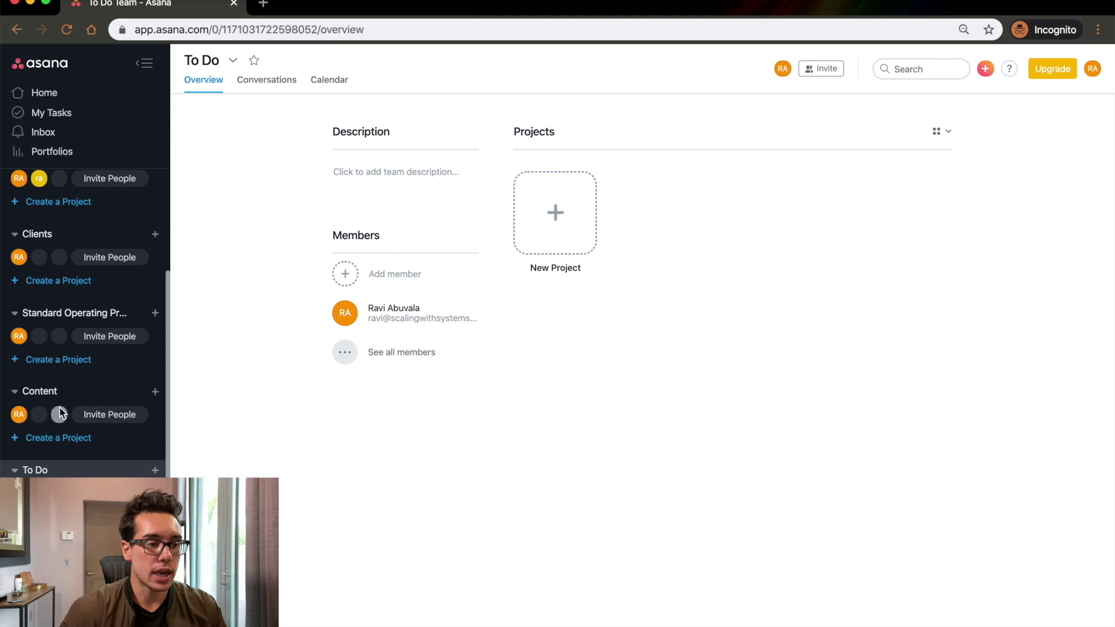
{"action": "left_click", "coordinate": [49, 438]}
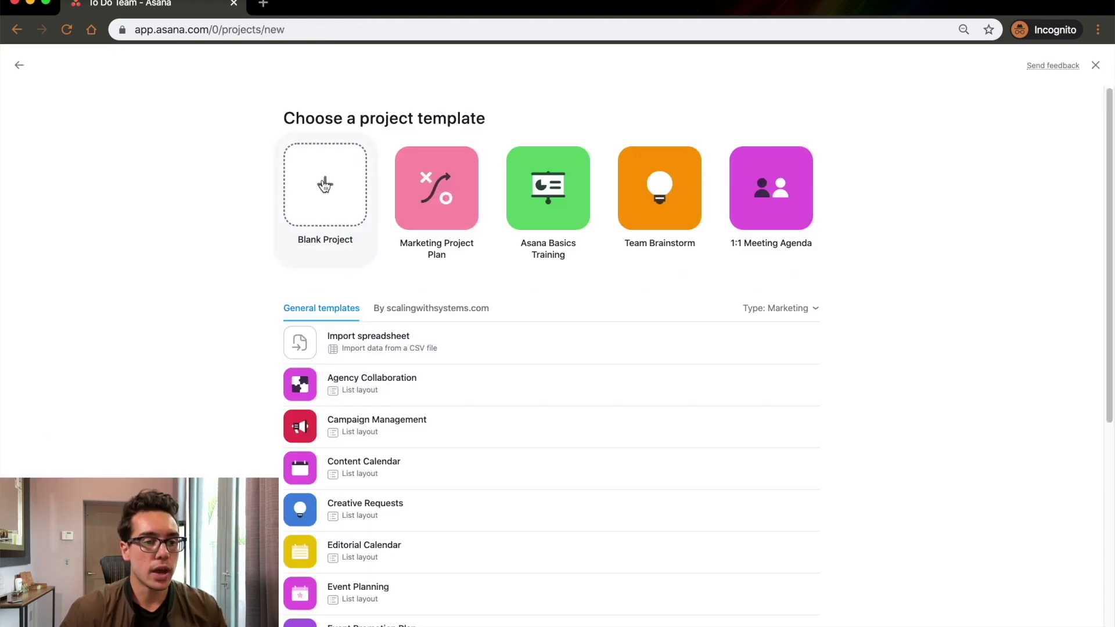
Create a blank Board-view project named TEMPLATE - YT Video in the Content team.
{"action": "left_click", "coordinate": [324, 185]}
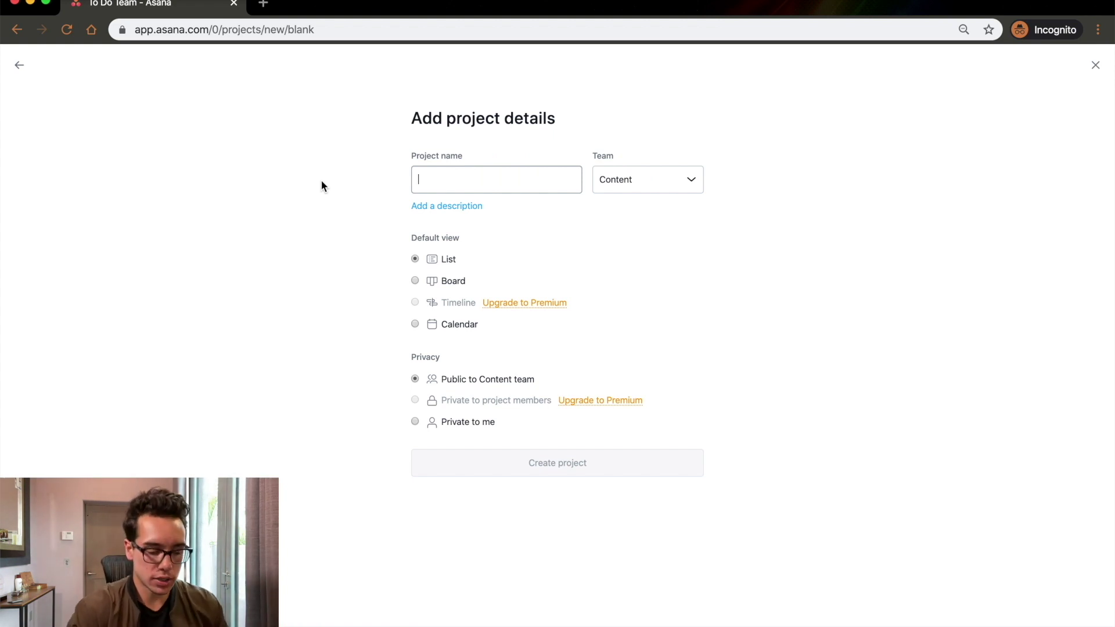
{"action": "type", "text": "TEMPLATE - YT Video"}
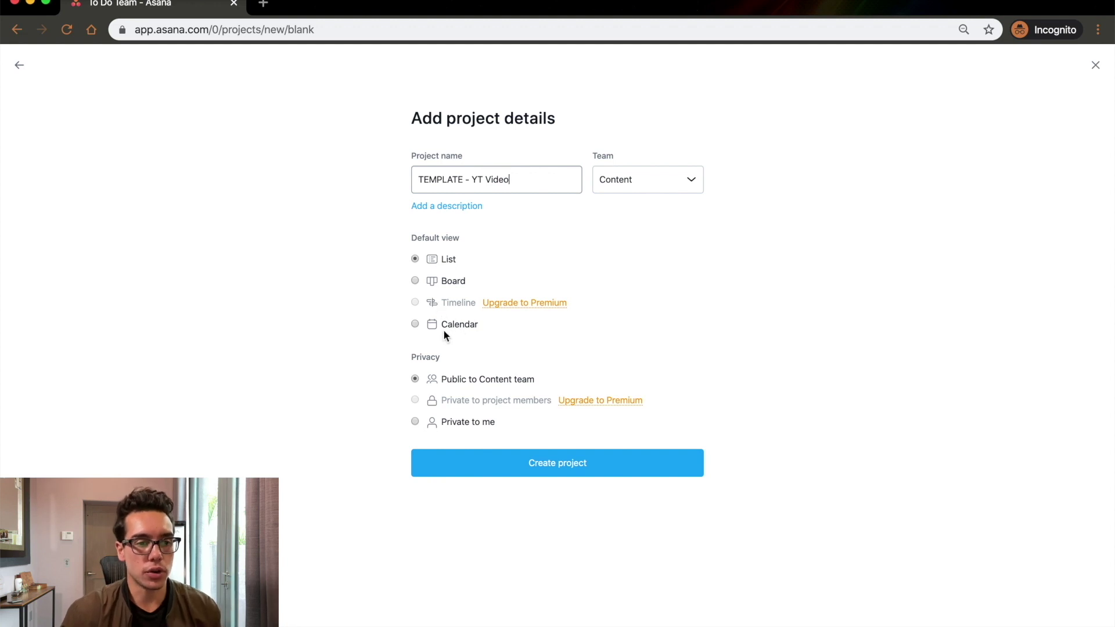
{"action": "left_click", "coordinate": [419, 281]}
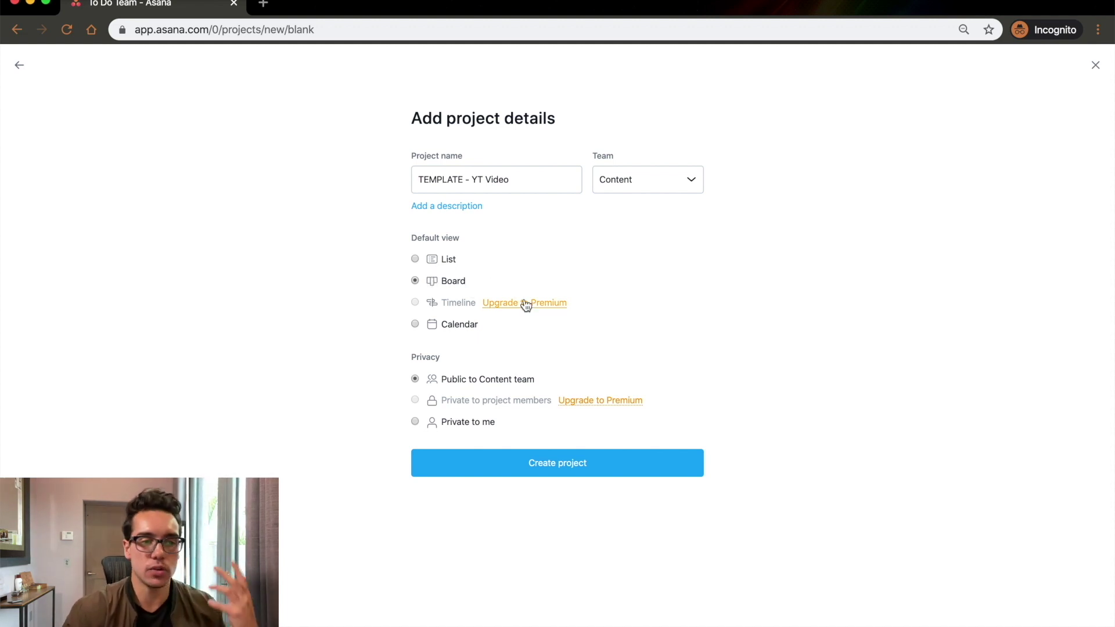
{"action": "left_click", "coordinate": [546, 465]}
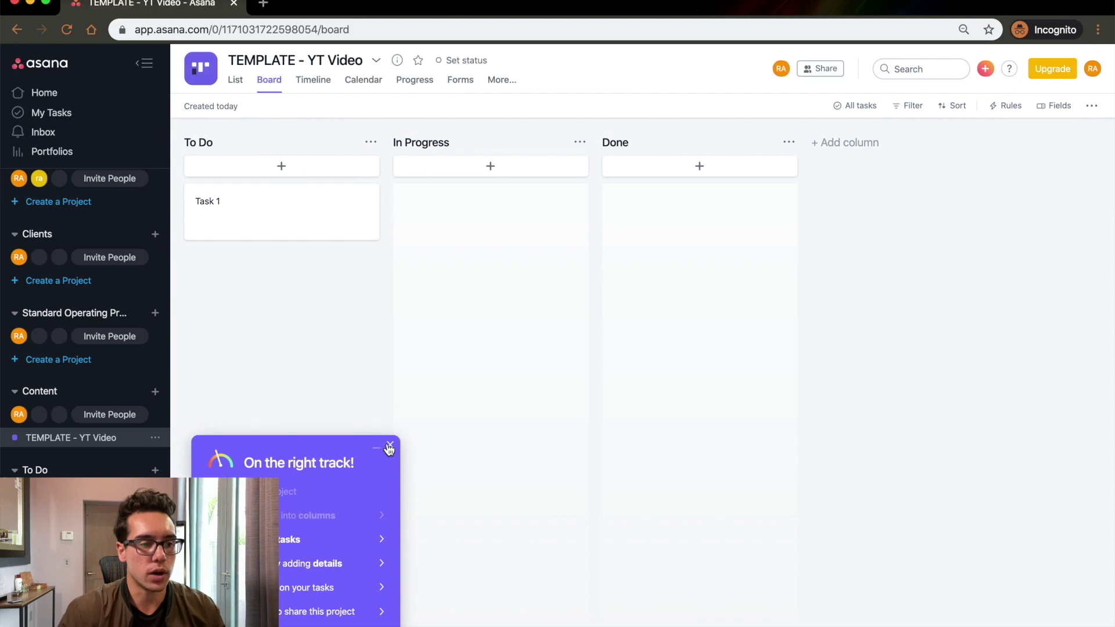
Dismiss the onboarding popup and create a team named Sales.
{"action": "left_click", "coordinate": [389, 447]}
{"action": "left_click", "coordinate": [260, 143]}
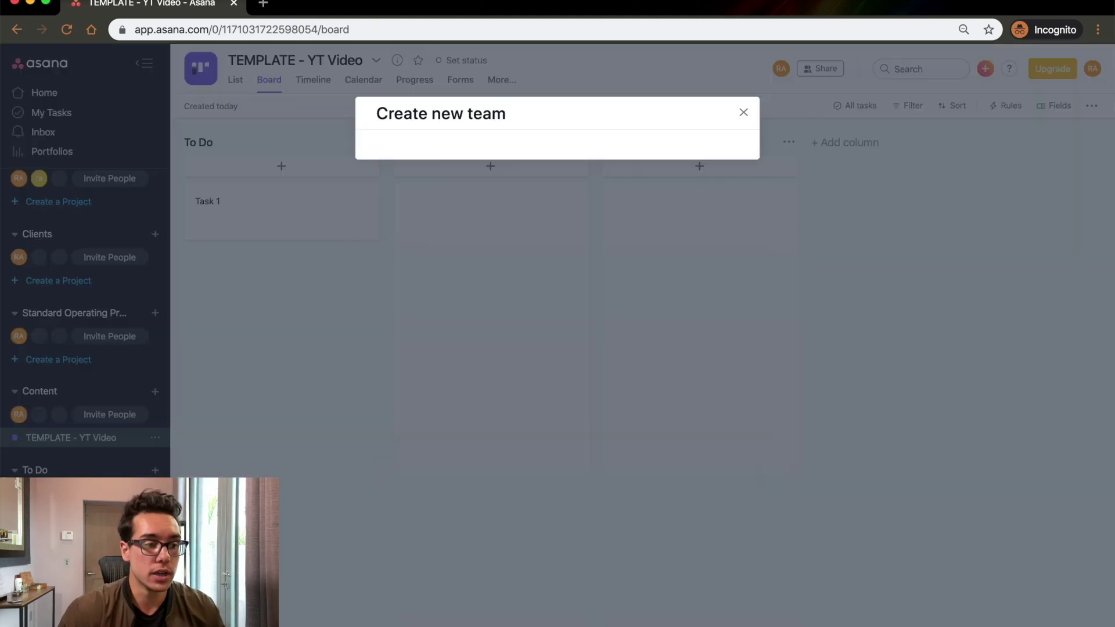
{"action": "type", "text": "Sales"}
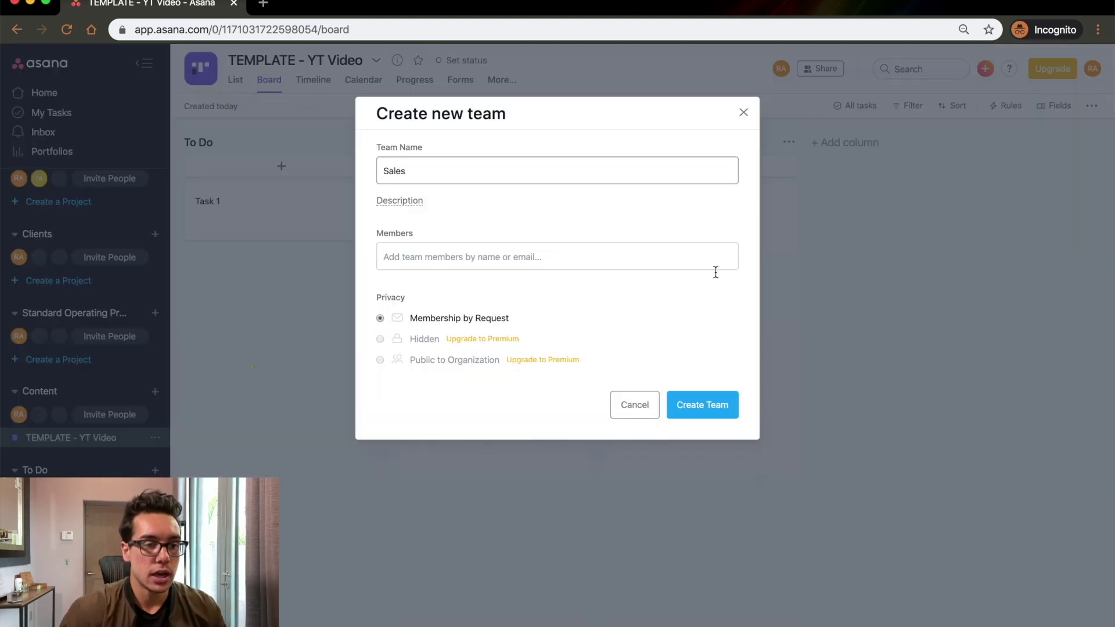
{"action": "left_click", "coordinate": [720, 407]}
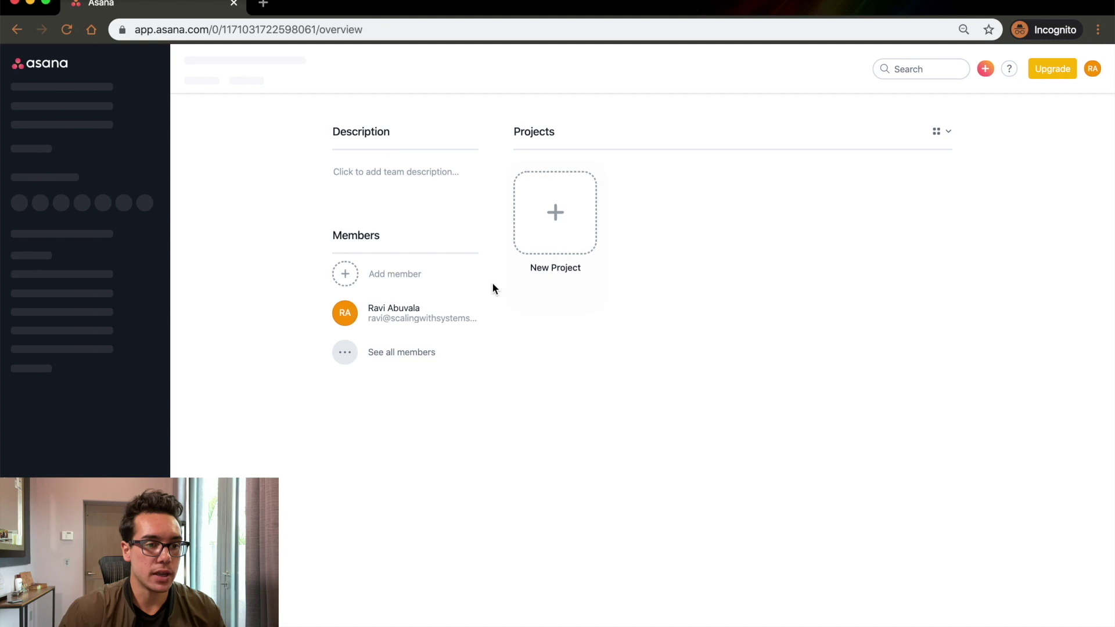
Add a blank Board-view project named Template Deal to the Sales team.
{"action": "left_click", "coordinate": [554, 245]}
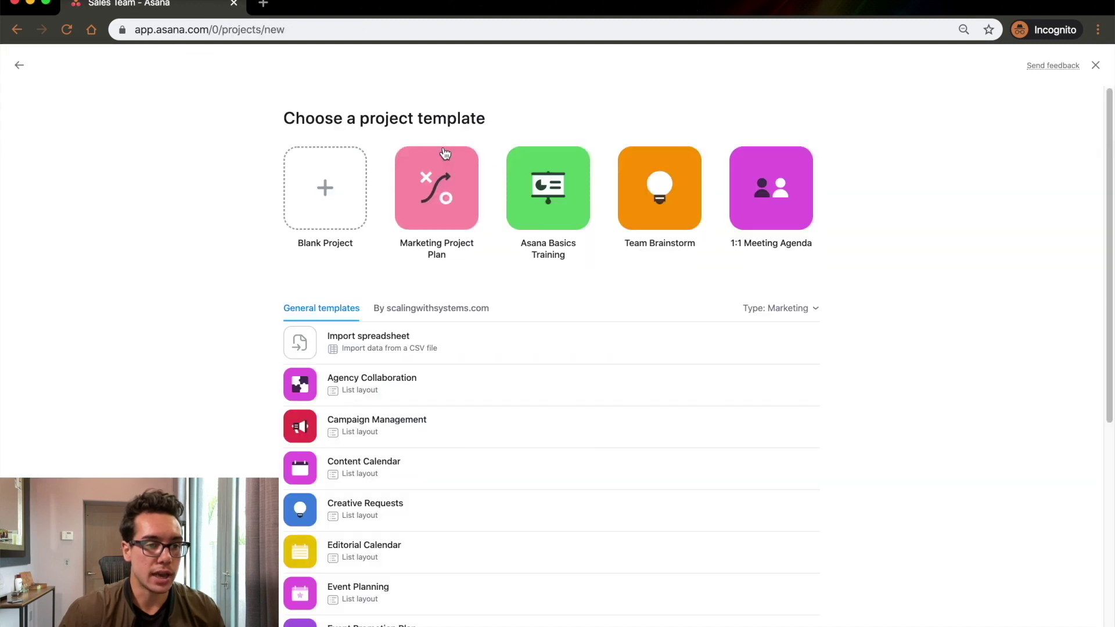
{"action": "left_click", "coordinate": [304, 197]}
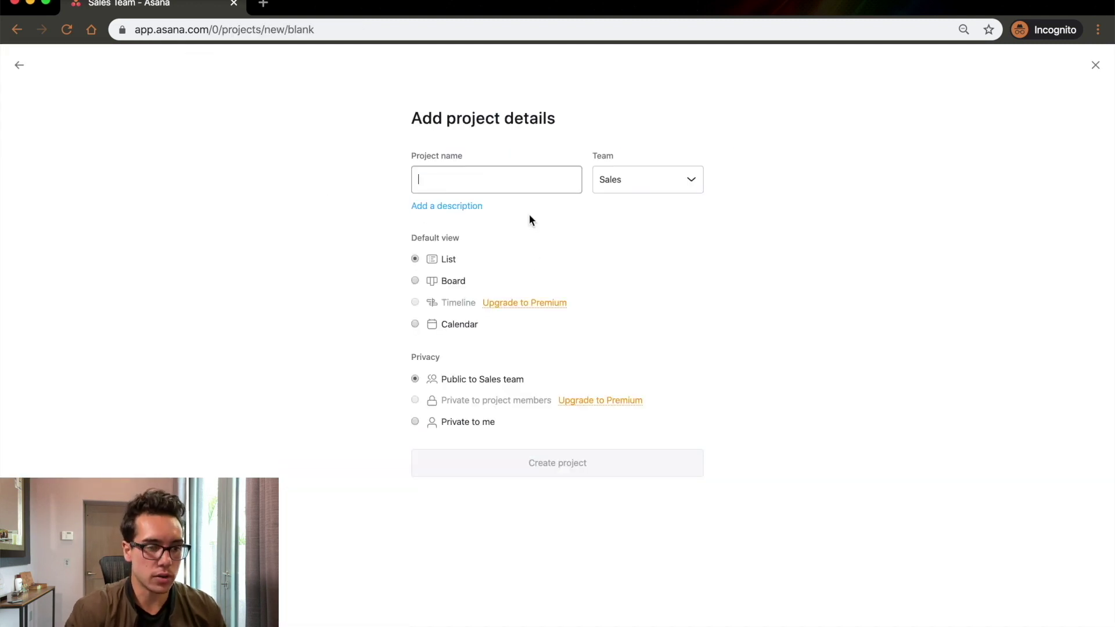
{"action": "type", "text": "Template Dea"}
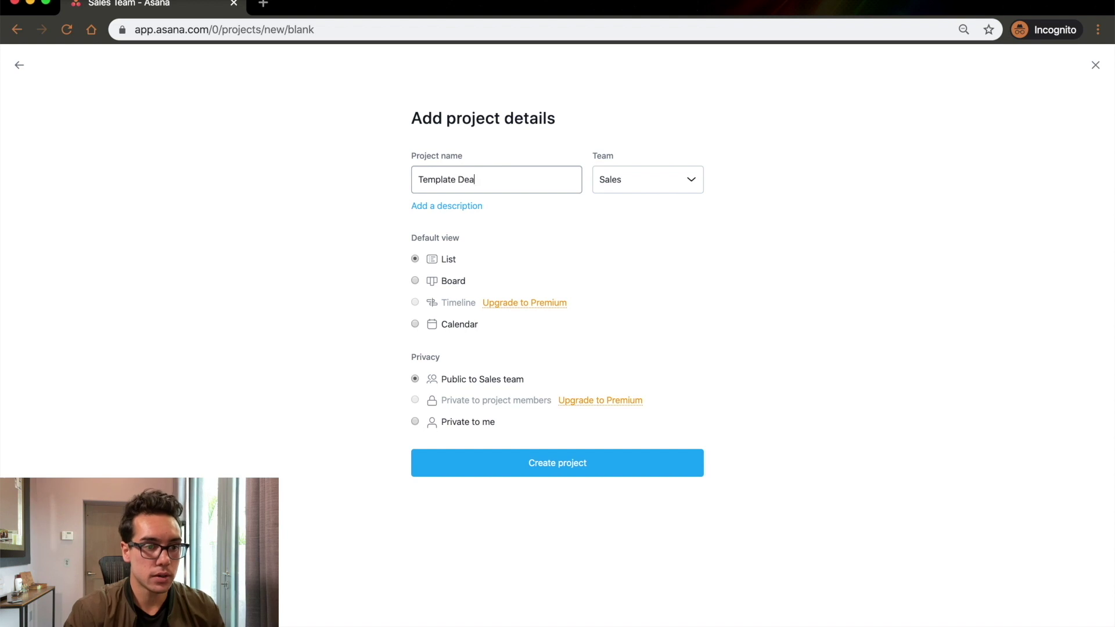
{"action": "left_click", "coordinate": [462, 280]}
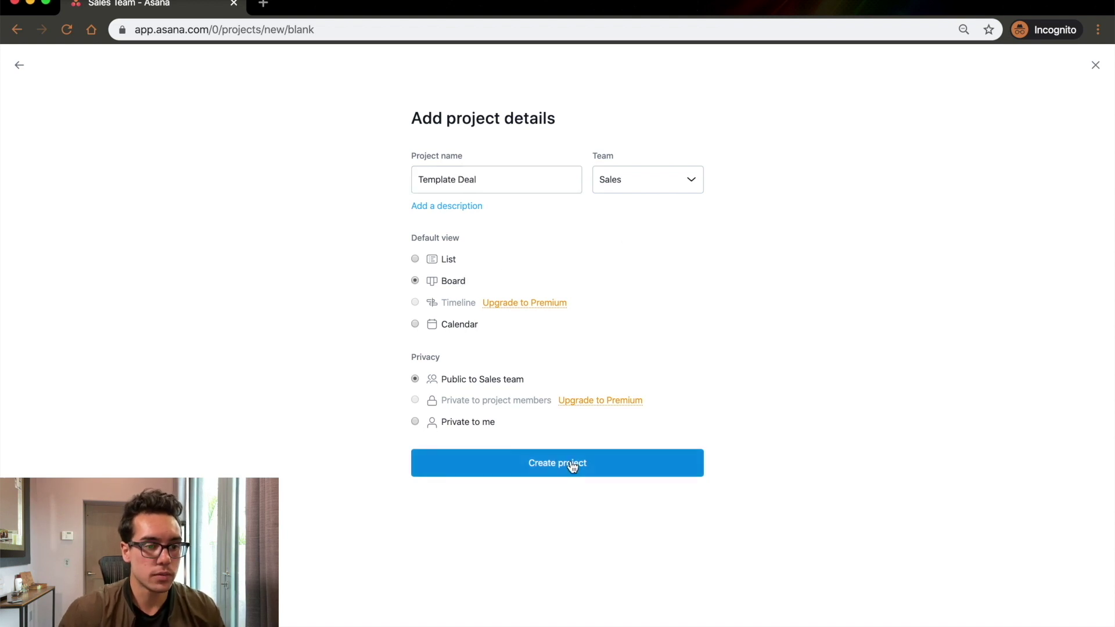
{"action": "left_click", "coordinate": [569, 463]}
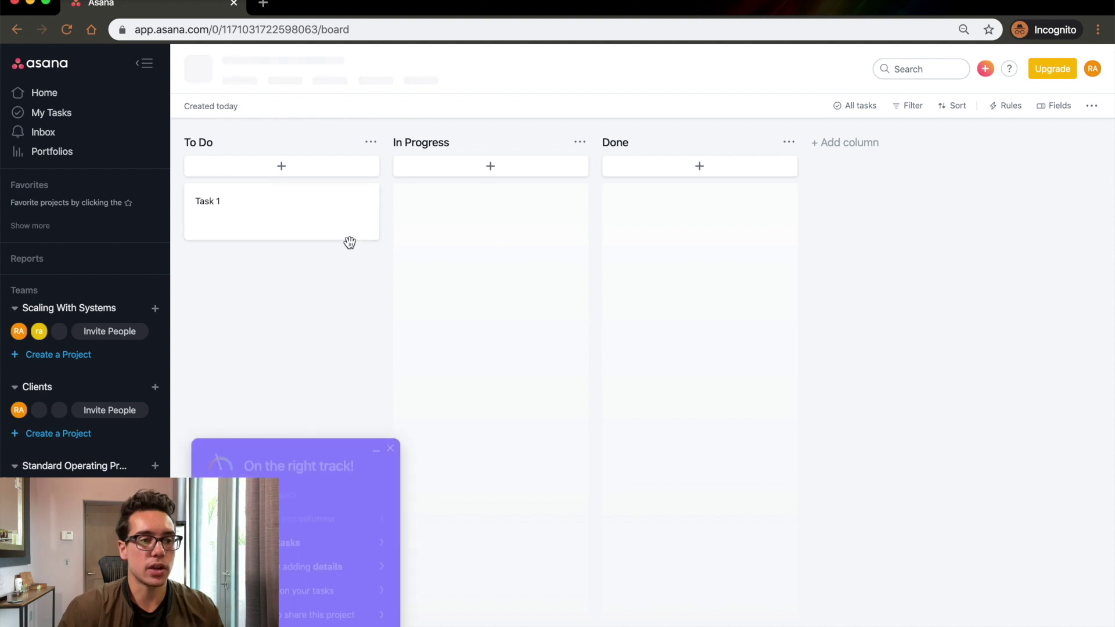
{"action": "left_click", "coordinate": [390, 445]}
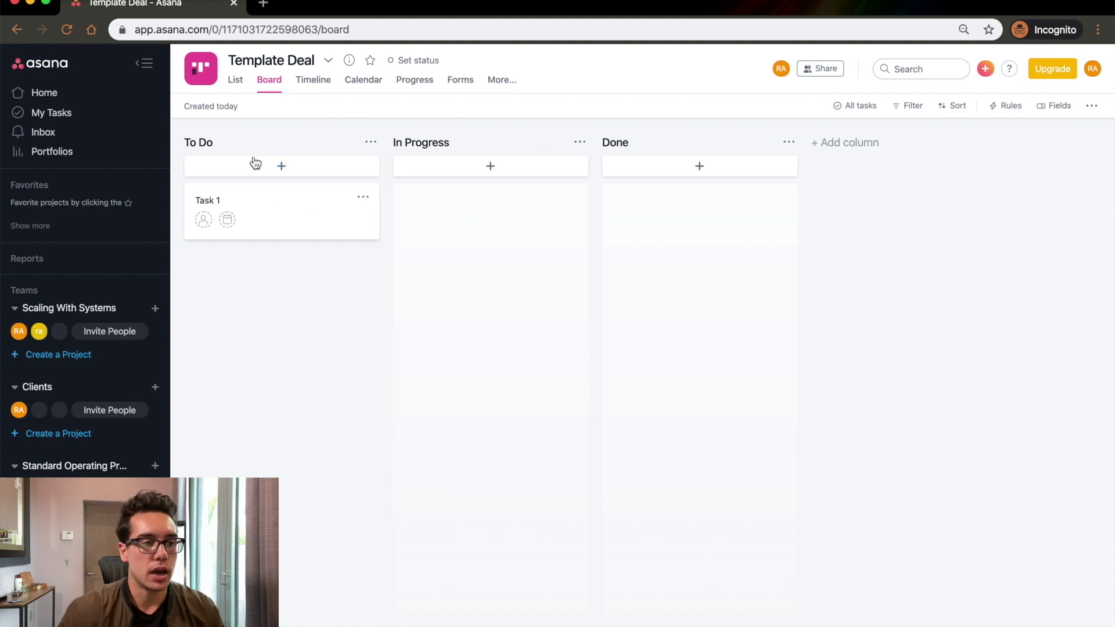
{"action": "left_click", "coordinate": [204, 143]}
Retitle the To Do, In Progress and Done columns as Booked Appointment, Proposal Sent and Closed.
{"action": "double_click", "coordinate": [206, 143]}
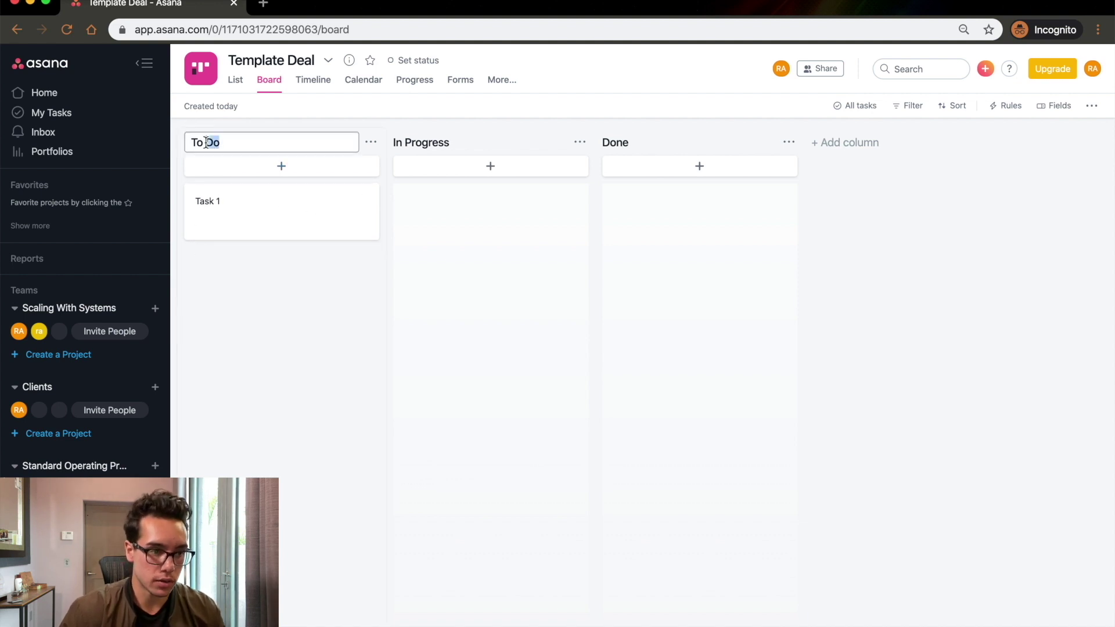
{"action": "type", "text": "Booked Ap"}
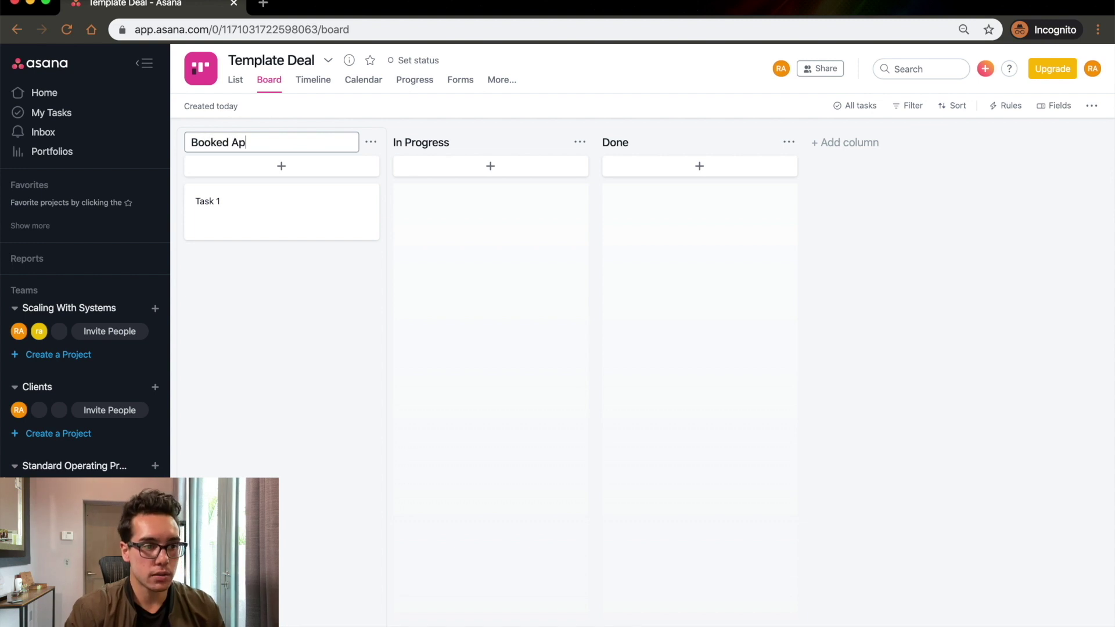
{"action": "type", "text": "pointment"}
{"action": "left_click", "coordinate": [405, 142]}
{"action": "triple_click", "coordinate": [407, 141]}
{"action": "type", "text": "Propos"}
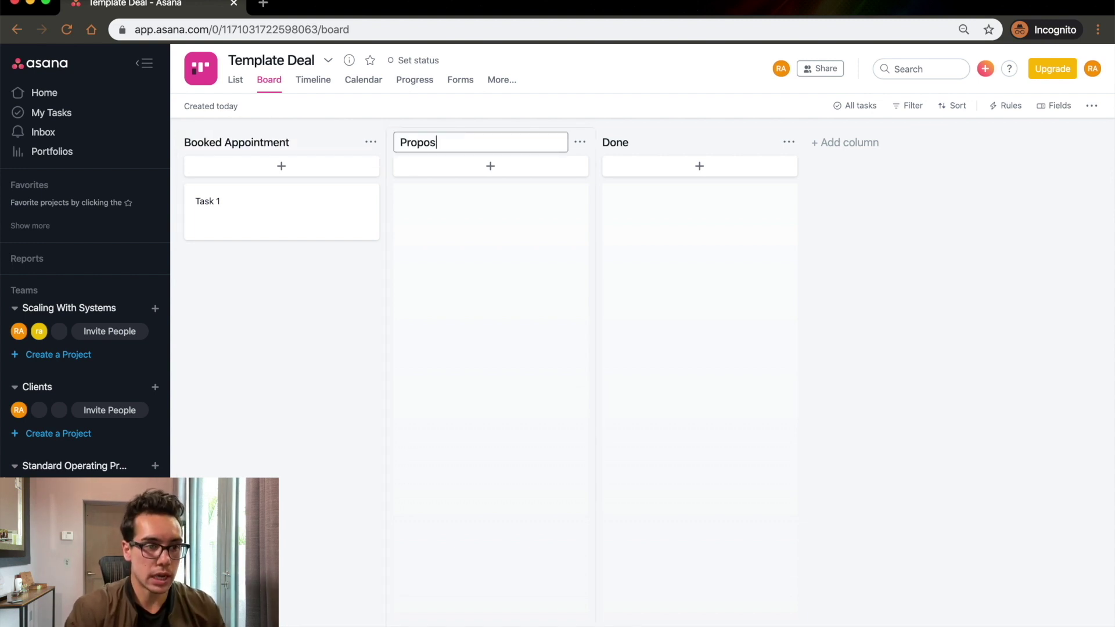
{"action": "type", "text": "al Sent"}
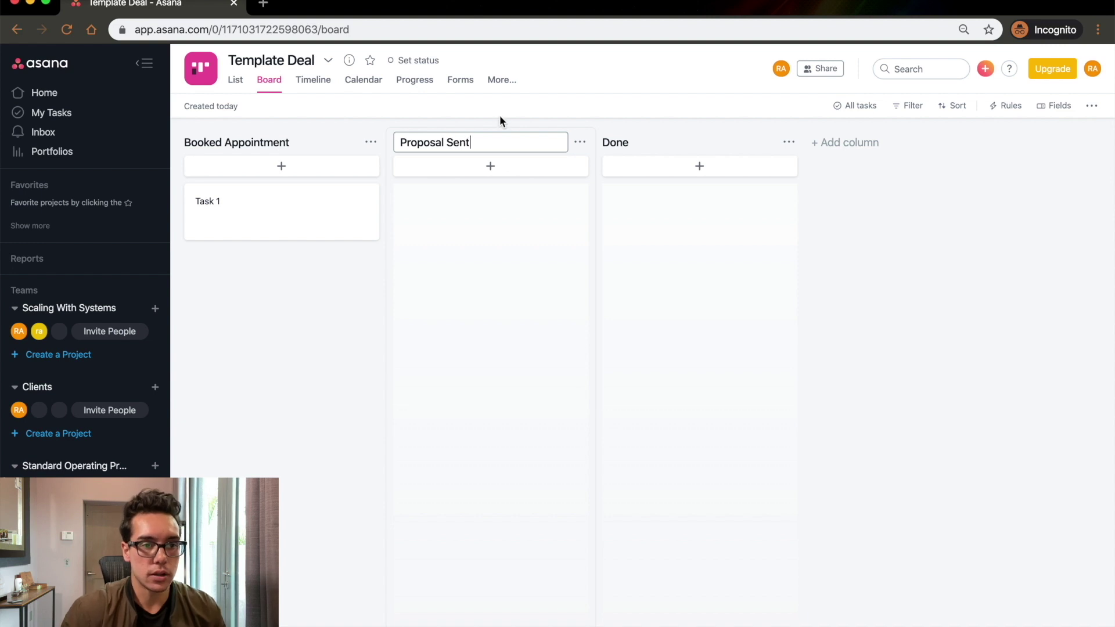
{"action": "double_click", "coordinate": [650, 142]}
{"action": "type", "text": "Closed"}
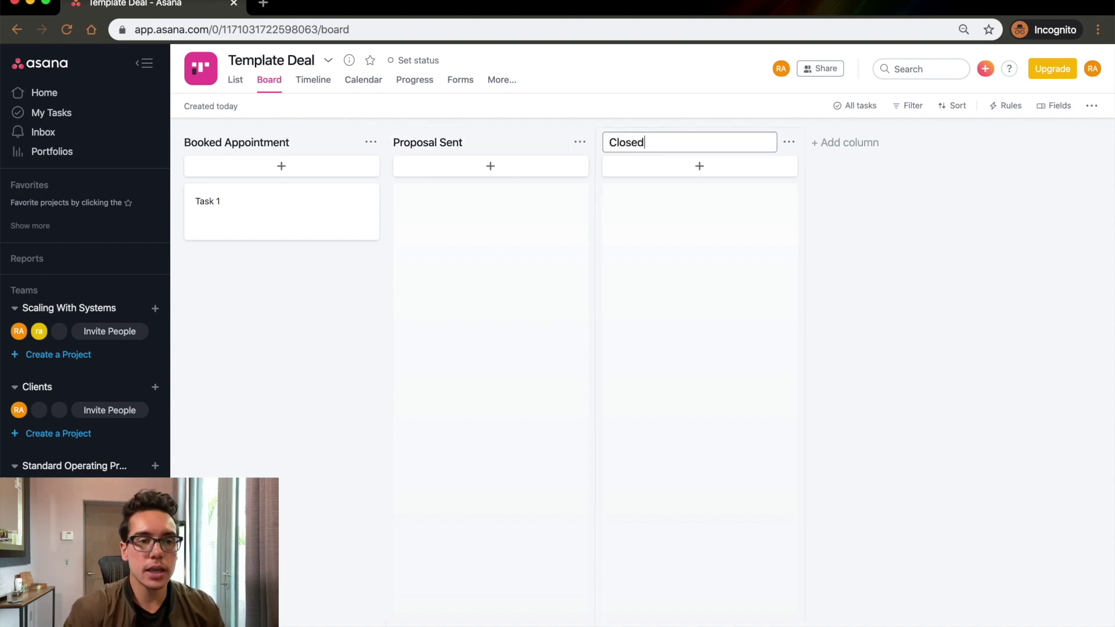
{"action": "scroll", "coordinate": [119, 438], "scroll_direction": "down", "scroll_amount": 5}
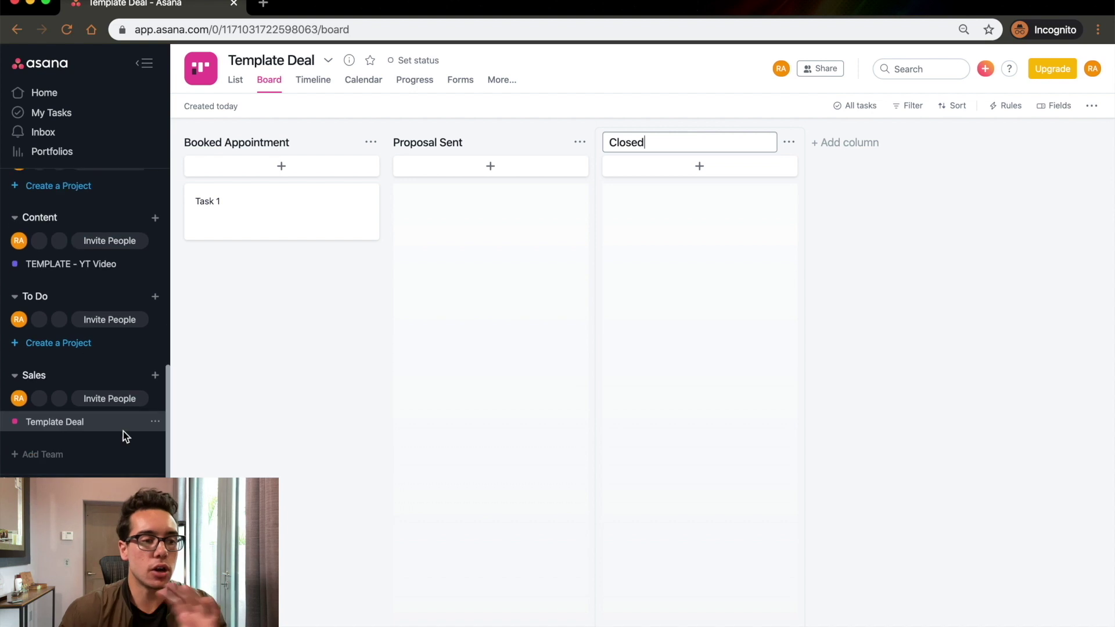
{"action": "scroll", "coordinate": [120, 428], "scroll_direction": "up", "scroll_amount": 1}
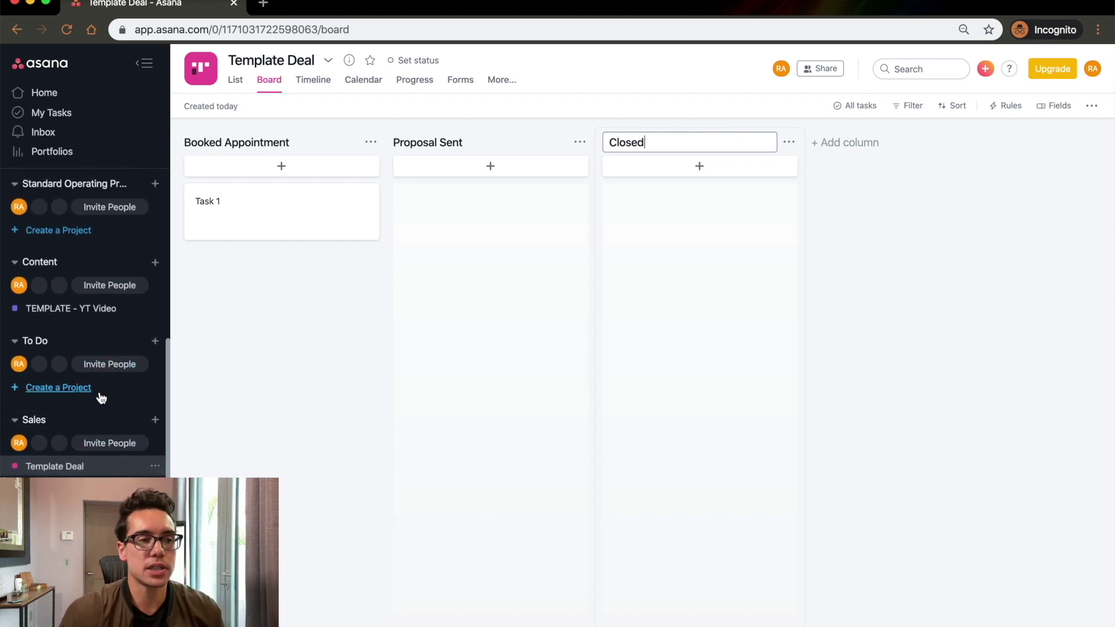
{"action": "scroll", "coordinate": [64, 384], "scroll_direction": "up", "scroll_amount": 3}
{"action": "scroll", "coordinate": [64, 384], "scroll_direction": "up", "scroll_amount": 4}
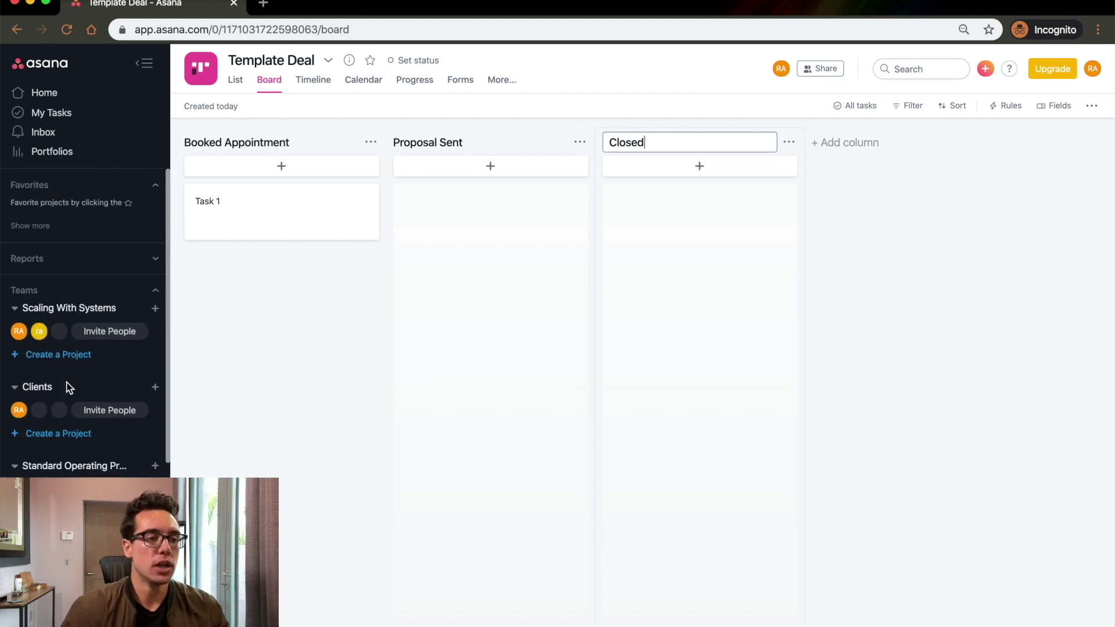
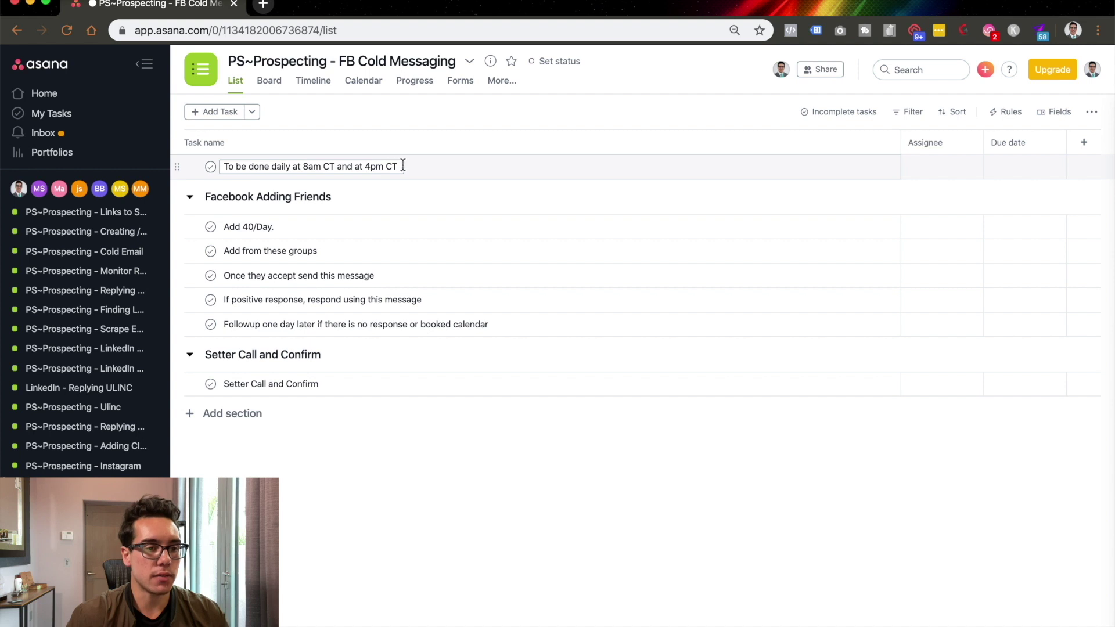
Mark the twice-daily schedule, Add 40/Day. and Add from these groups tasks complete.
{"action": "left_click", "coordinate": [211, 168]}
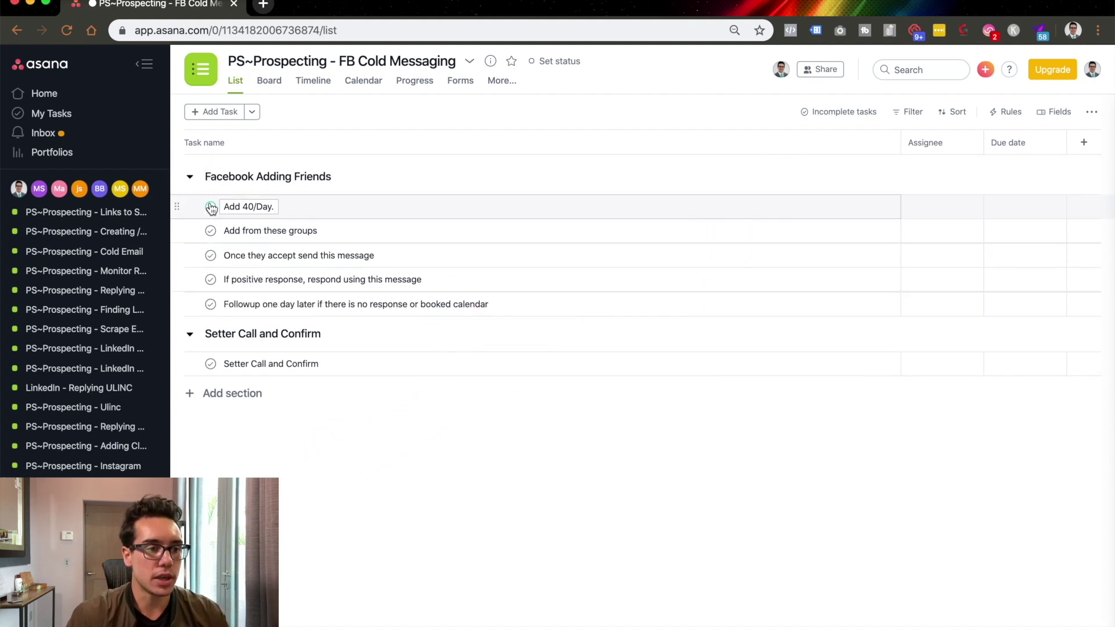
{"action": "left_click", "coordinate": [211, 207]}
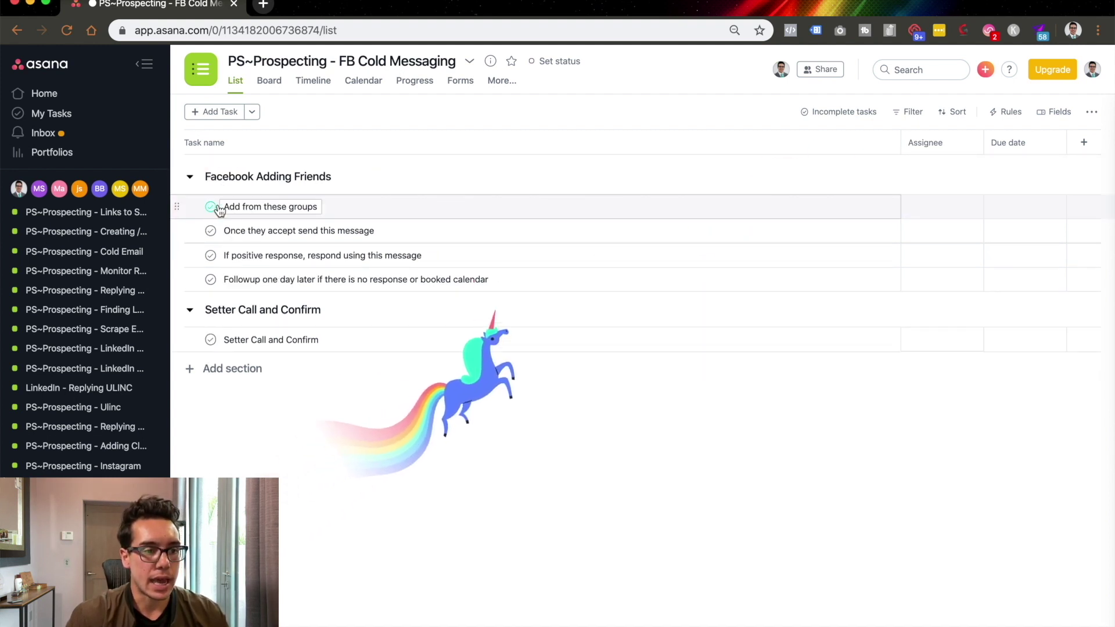
{"action": "left_click", "coordinate": [211, 207]}
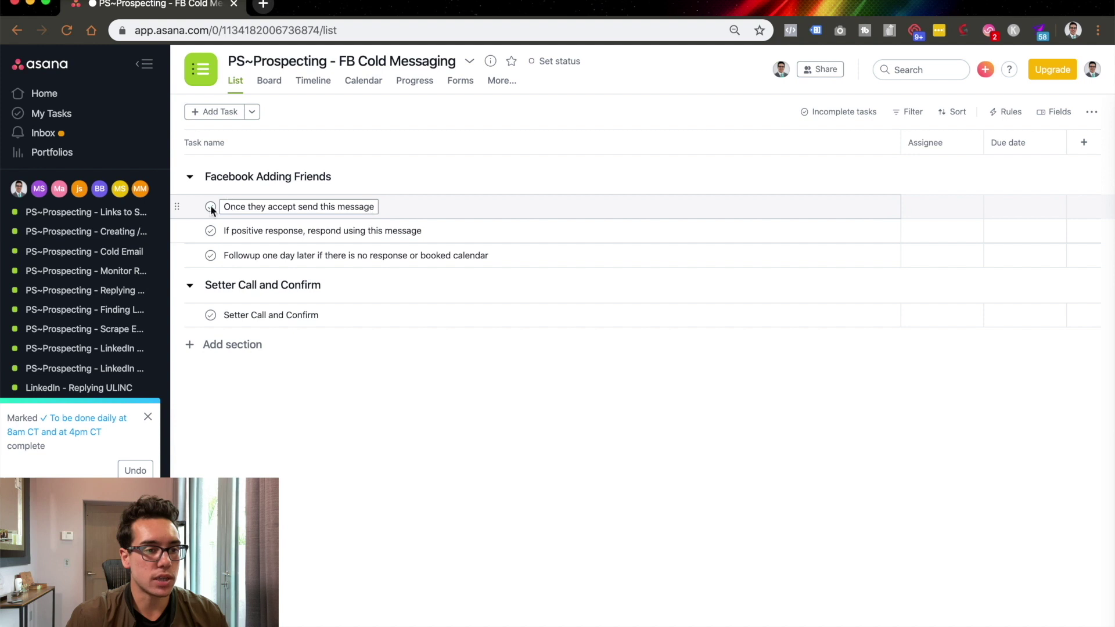
View the positive-response task's details, then switch the list filter from Incomplete tasks to All tasks.
{"action": "left_click", "coordinate": [490, 240]}
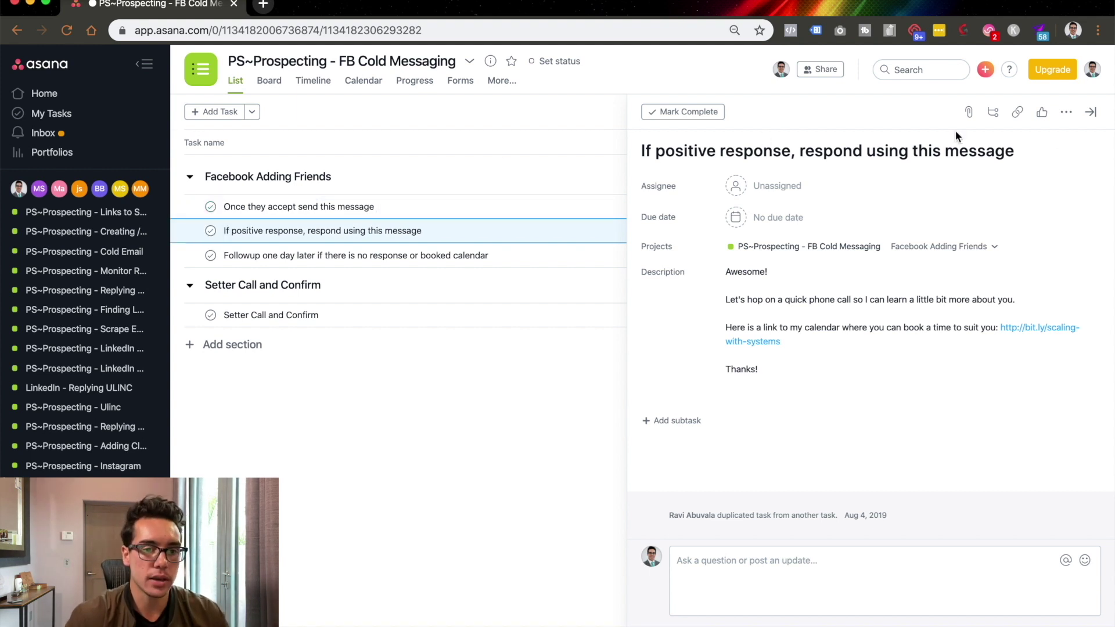
{"action": "left_click", "coordinate": [1091, 112]}
{"action": "left_click", "coordinate": [863, 115]}
{"action": "left_click", "coordinate": [866, 175]}
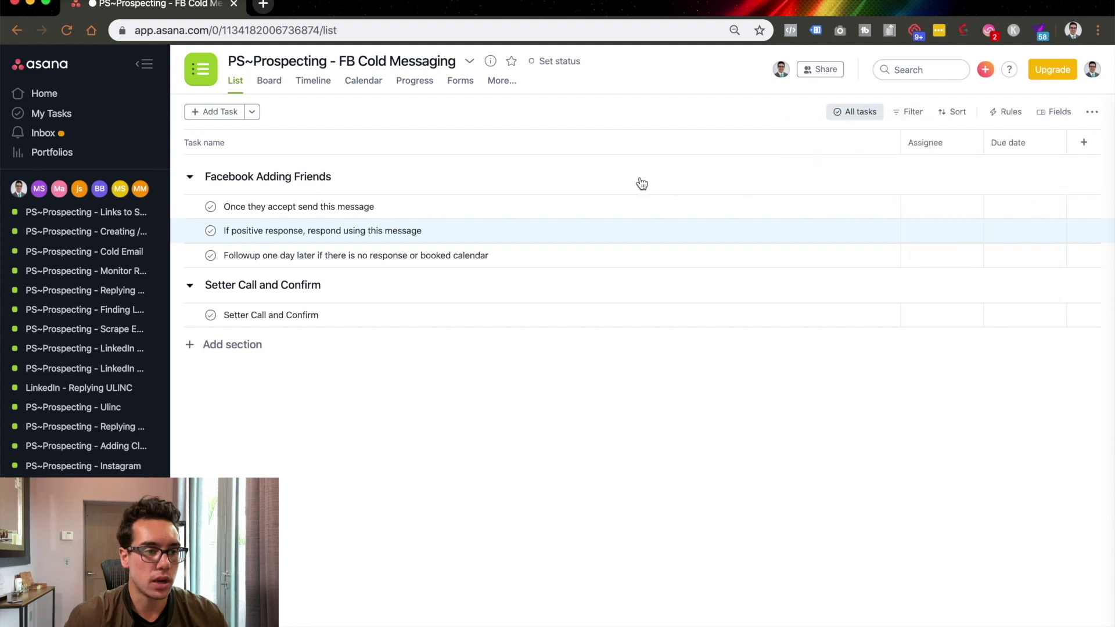
Mark Add 40/Day. and the twice-daily schedule task incomplete again, and collapse the SOPs team's projects.
{"action": "left_click", "coordinate": [212, 227]}
{"action": "left_click", "coordinate": [211, 166]}
{"action": "scroll", "coordinate": [15, 276], "scroll_direction": "up", "scroll_amount": 3}
{"action": "left_click", "coordinate": [14, 308]}
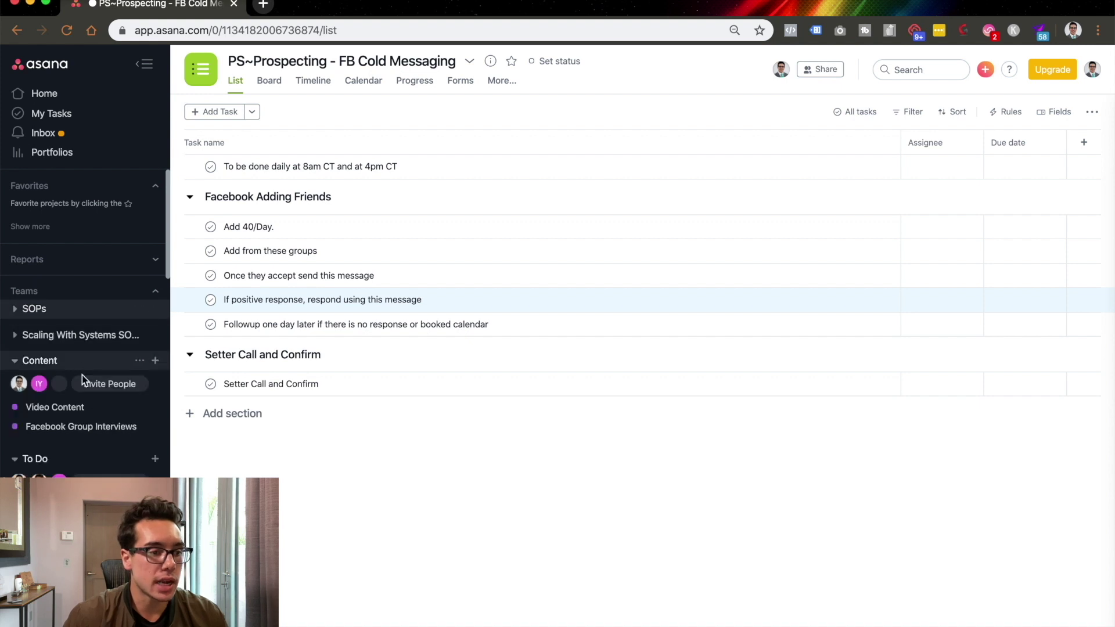
On the Video Content board, pan across the workflow columns and open the YT Video Template task.
{"action": "left_click", "coordinate": [98, 408]}
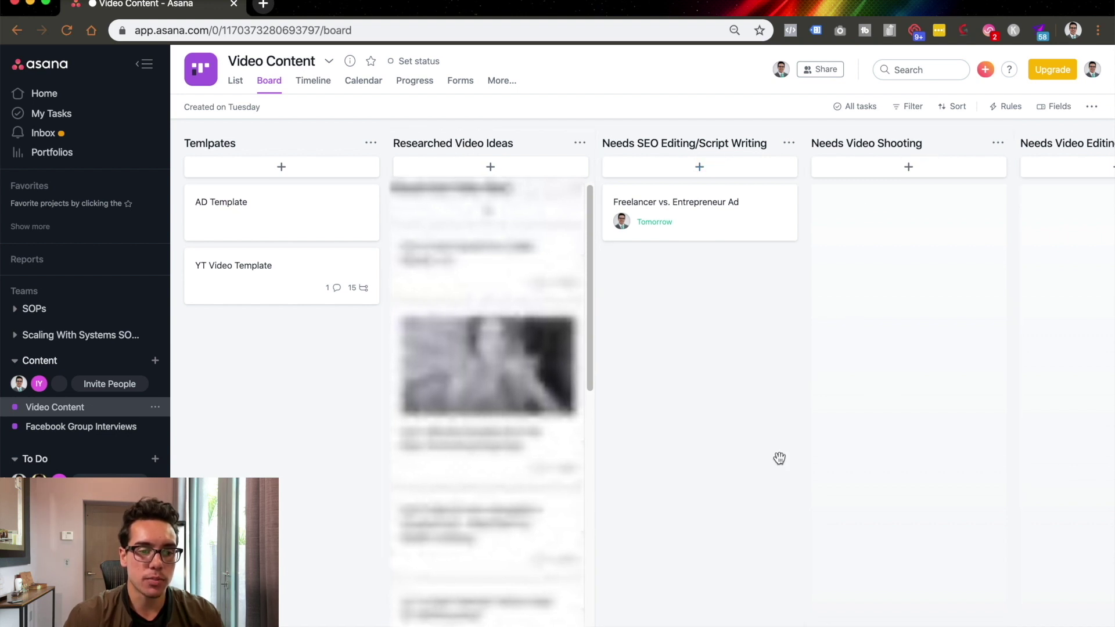
{"action": "left_click_drag", "start_coordinate": [836, 432], "coordinate": [405, 433]}
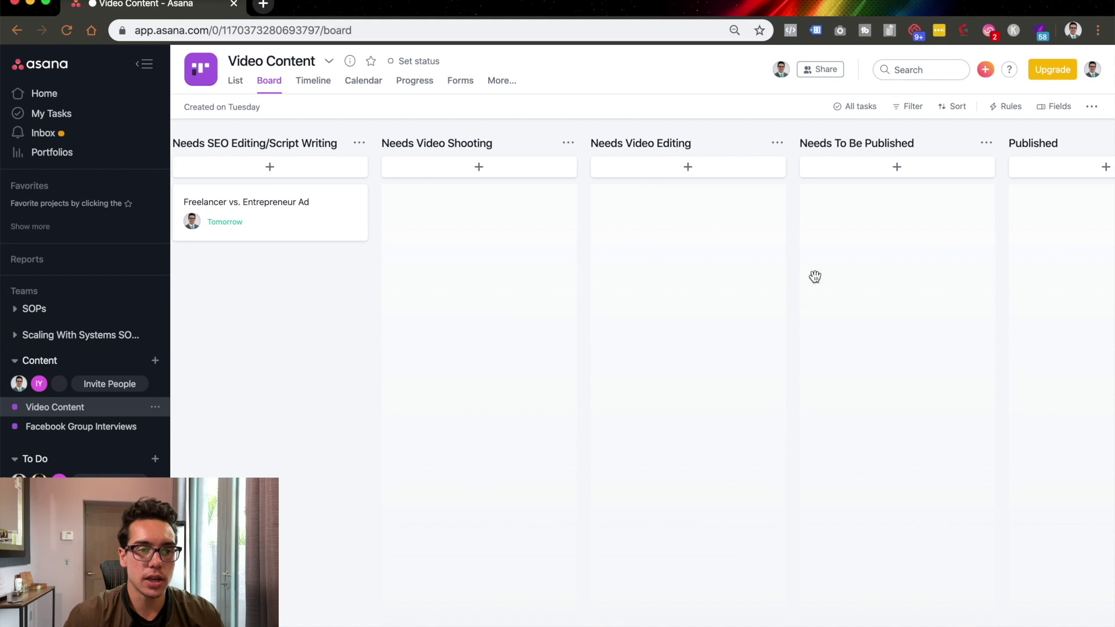
{"action": "left_click_drag", "start_coordinate": [815, 277], "coordinate": [548, 406]}
{"action": "left_click_drag", "start_coordinate": [846, 376], "coordinate": [608, 189]}
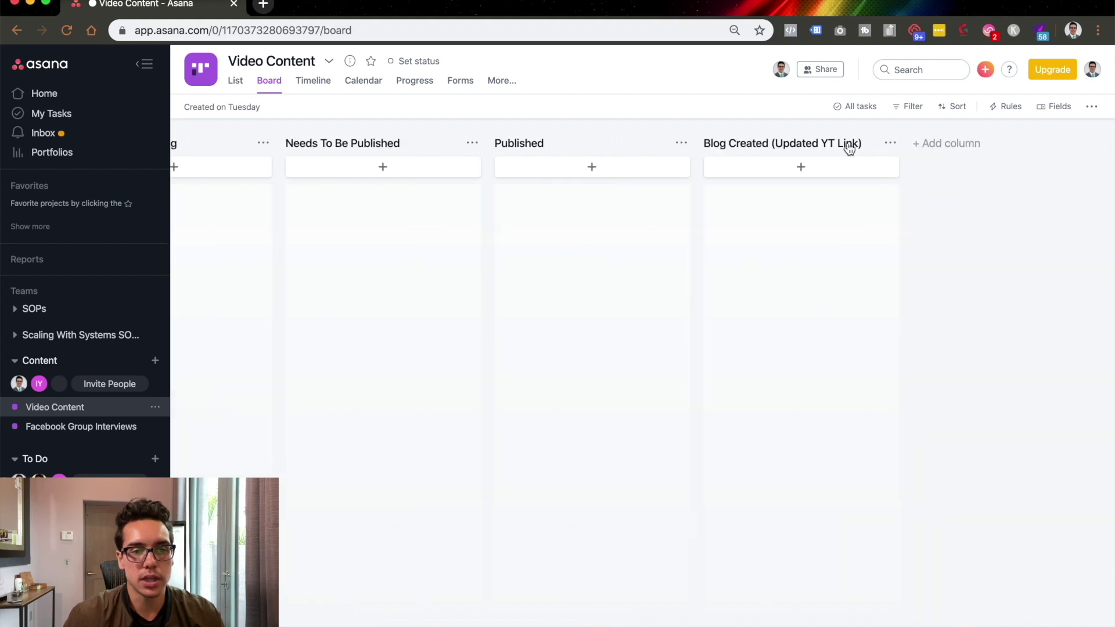
{"action": "left_click_drag", "start_coordinate": [463, 391], "coordinate": [818, 352]}
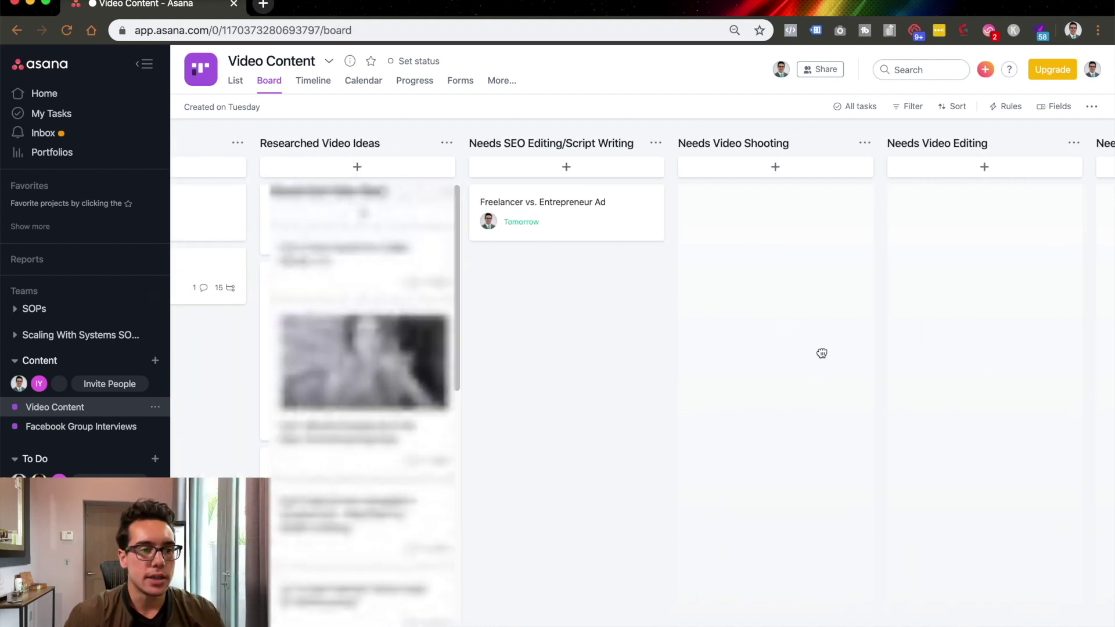
{"action": "left_click_drag", "start_coordinate": [598, 476], "coordinate": [831, 486]}
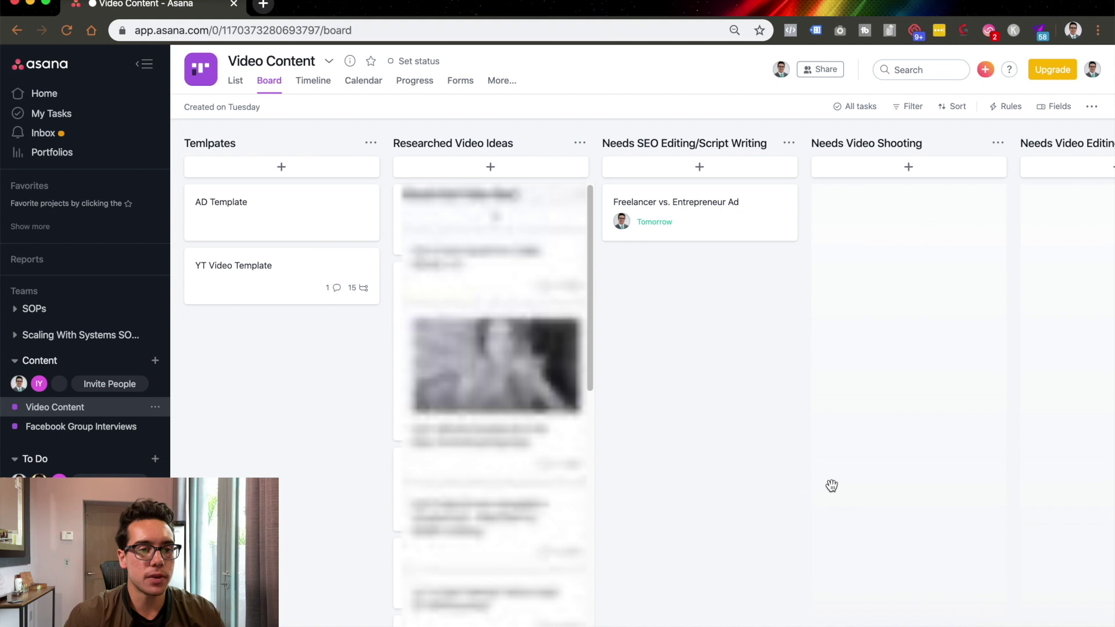
{"action": "left_click", "coordinate": [301, 273]}
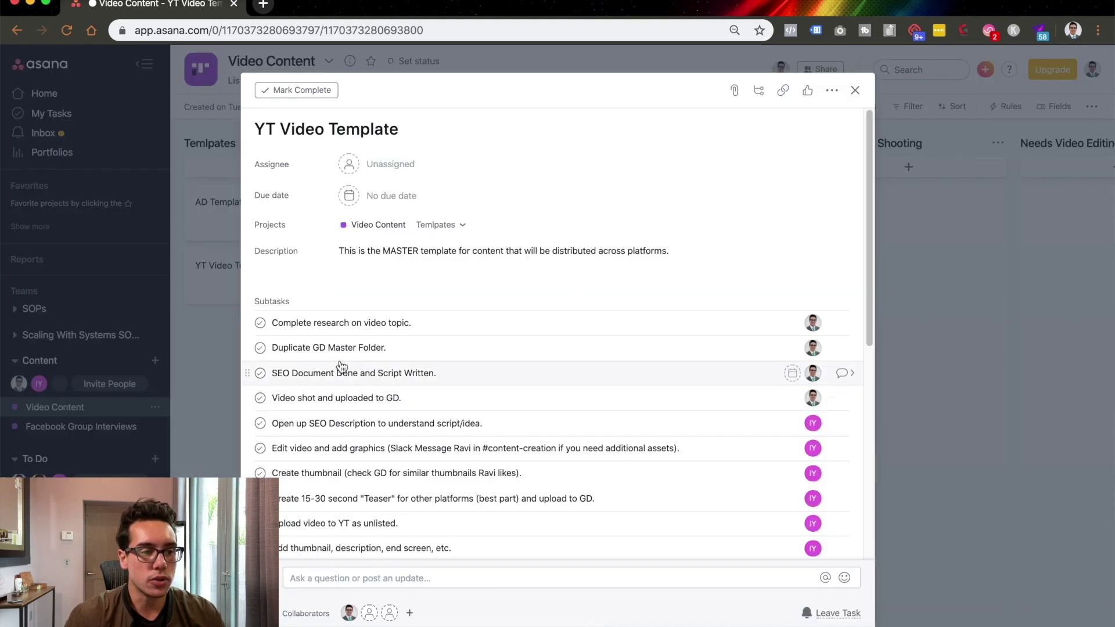
Review the template's subtasks from video-topic research to unlisted YouTube upload, then close the task.
{"action": "mouse_move", "coordinate": [815, 327]}
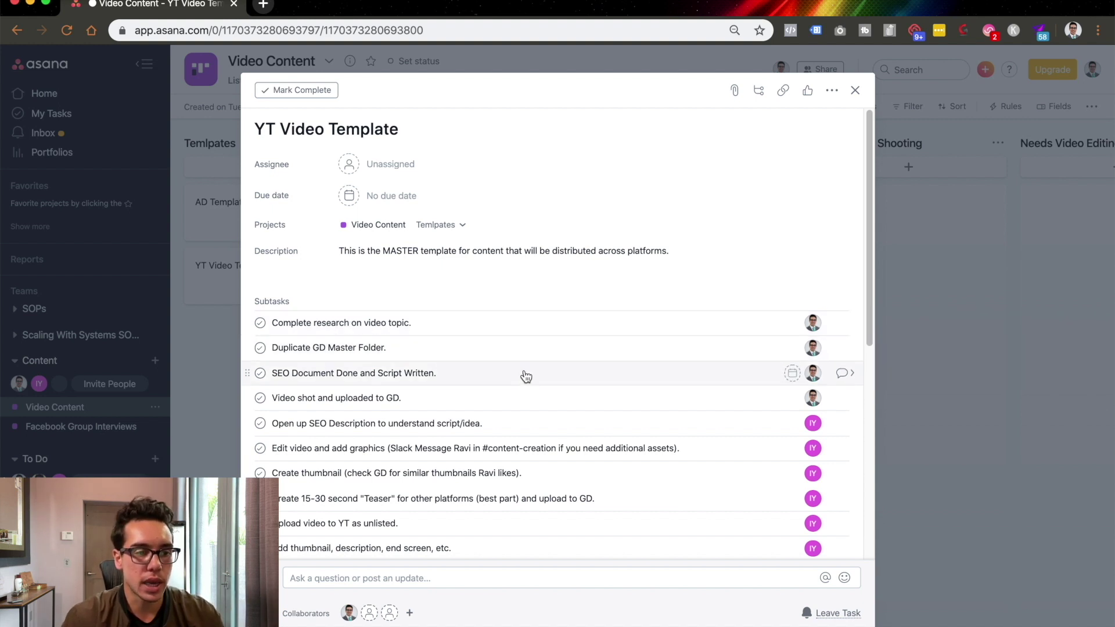
{"action": "scroll", "coordinate": [507, 377], "scroll_direction": "down", "scroll_amount": 1}
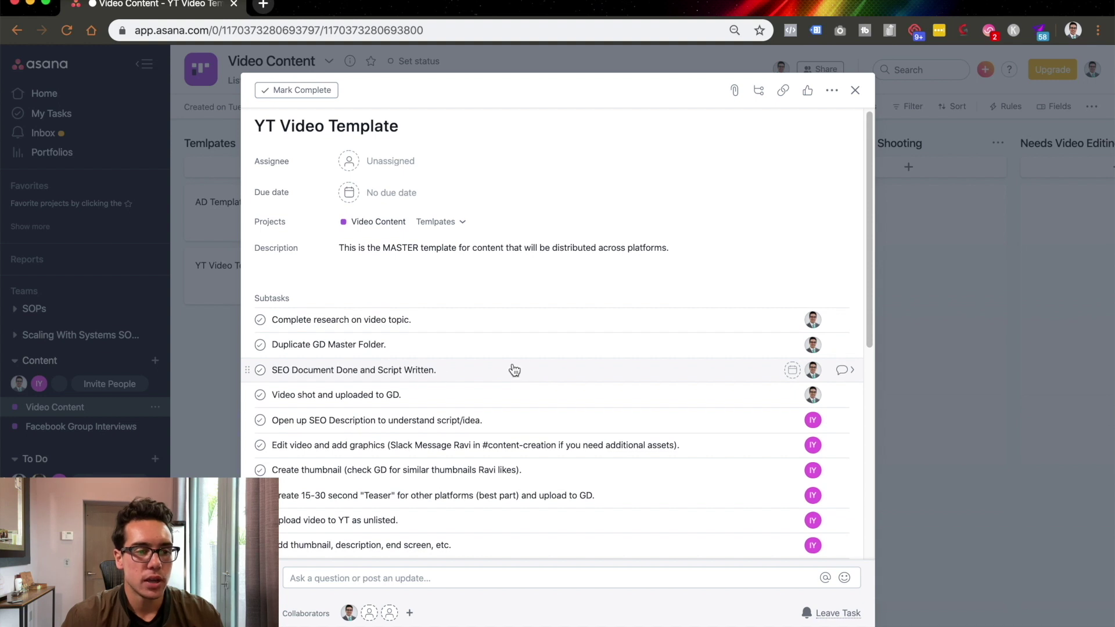
{"action": "scroll", "coordinate": [331, 370], "scroll_direction": "down", "scroll_amount": 1}
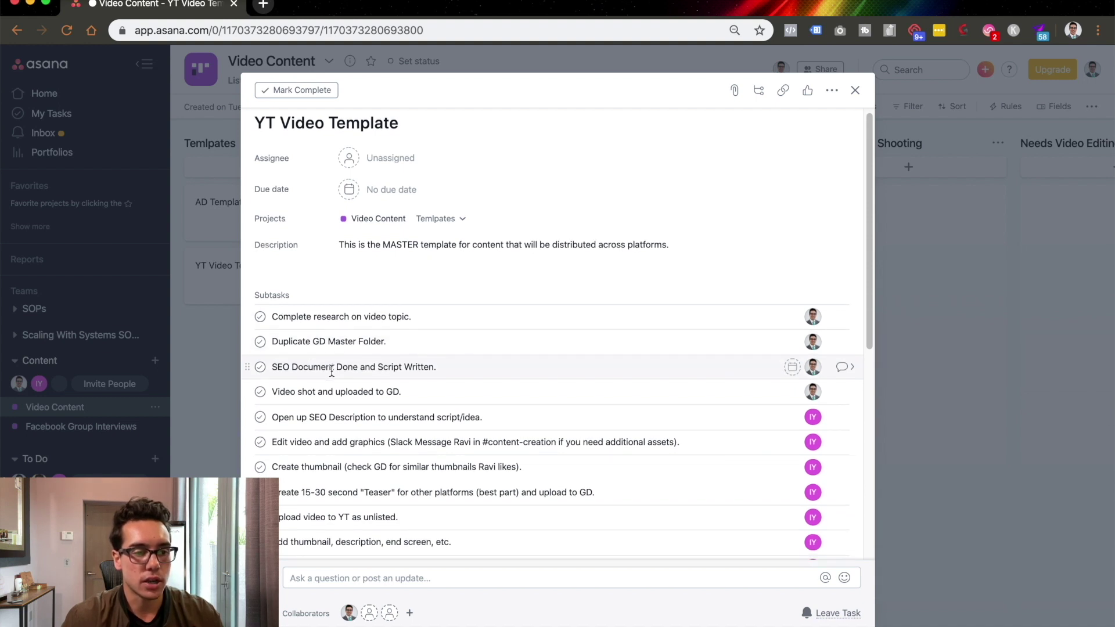
{"action": "scroll", "coordinate": [331, 370], "scroll_direction": "down", "scroll_amount": 1}
{"action": "scroll", "coordinate": [517, 392], "scroll_direction": "down", "scroll_amount": 2}
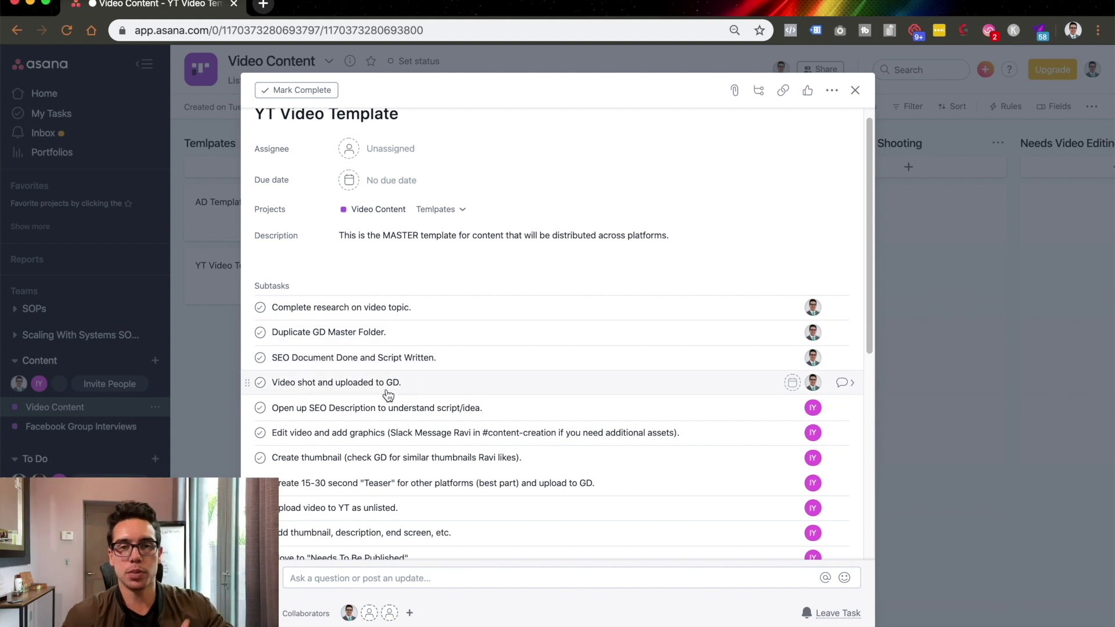
{"action": "left_click", "coordinate": [856, 91]}
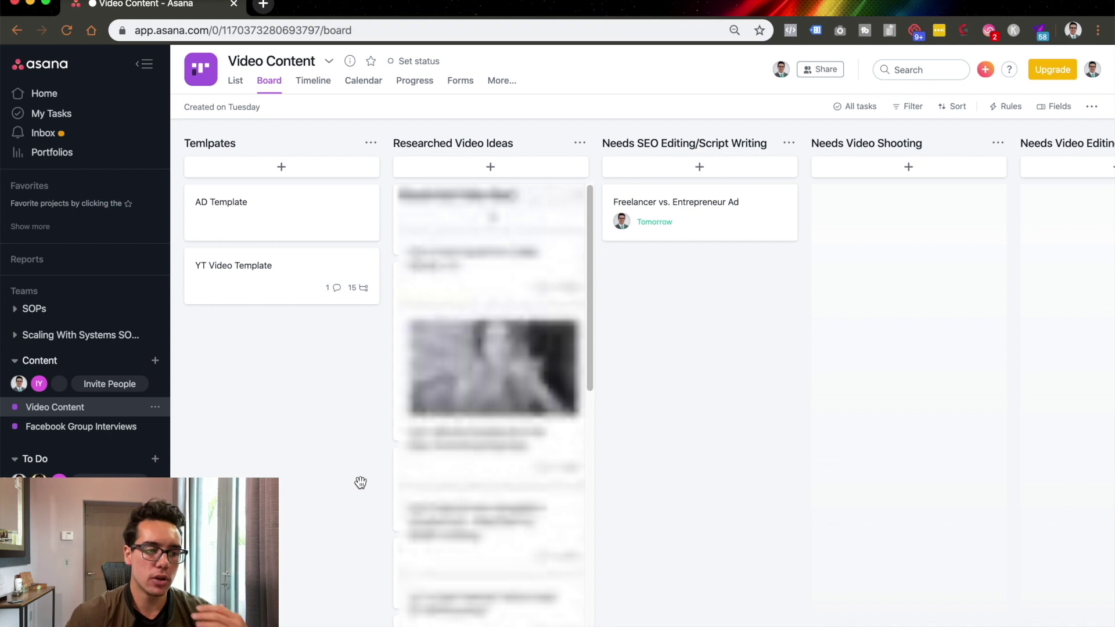
Look at the Cabo To Do board, then switch to the Facebook Group Interviews project.
{"action": "left_click", "coordinate": [58, 505]}
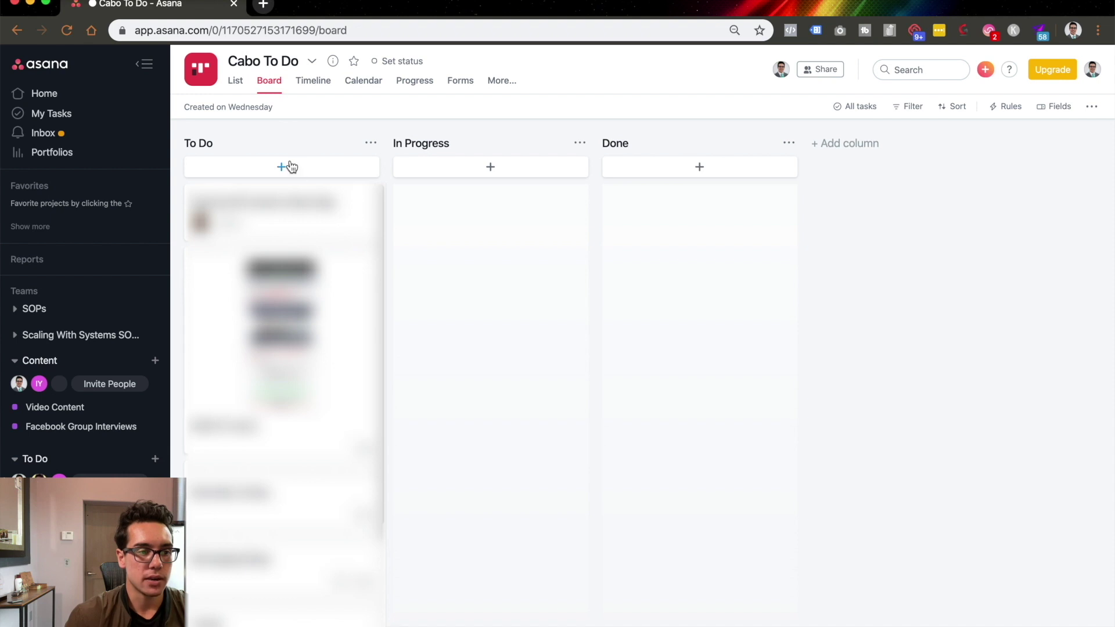
{"action": "left_click", "coordinate": [76, 431]}
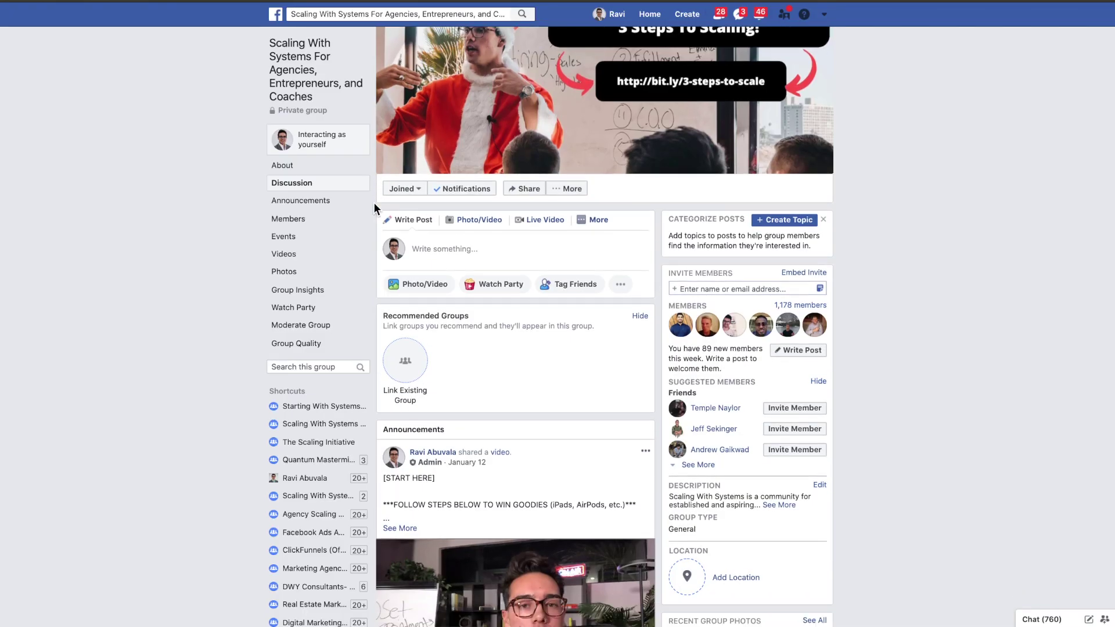
Scroll down through the Facebook group's Discussion page posts.
{"action": "scroll", "coordinate": [374, 205], "scroll_direction": "down", "scroll_amount": 5}
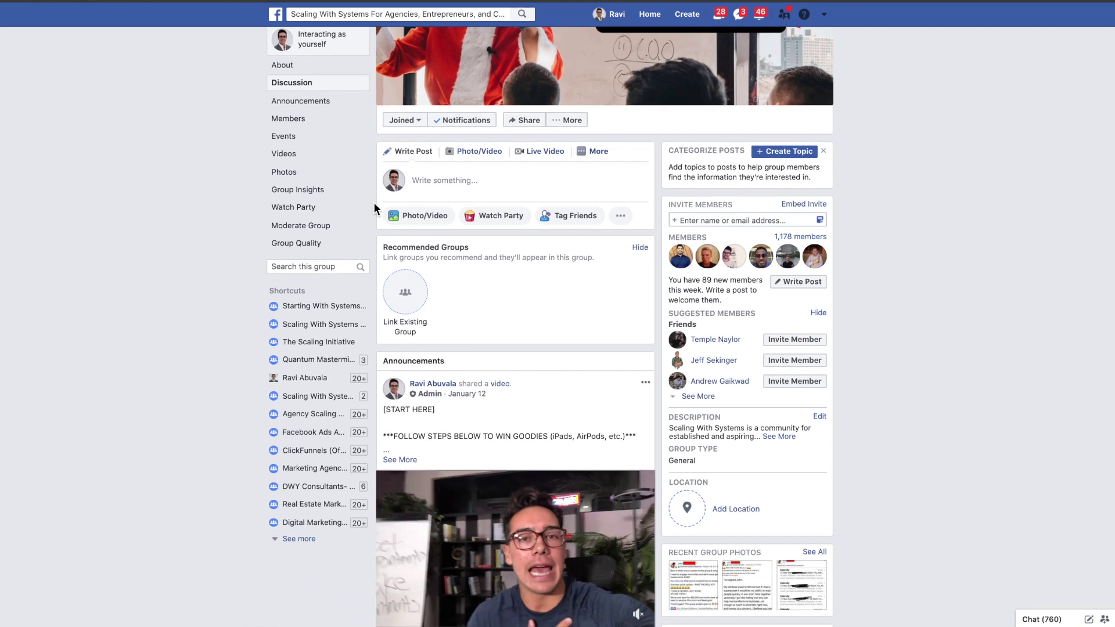
{"action": "scroll", "coordinate": [375, 204], "scroll_direction": "down", "scroll_amount": 6}
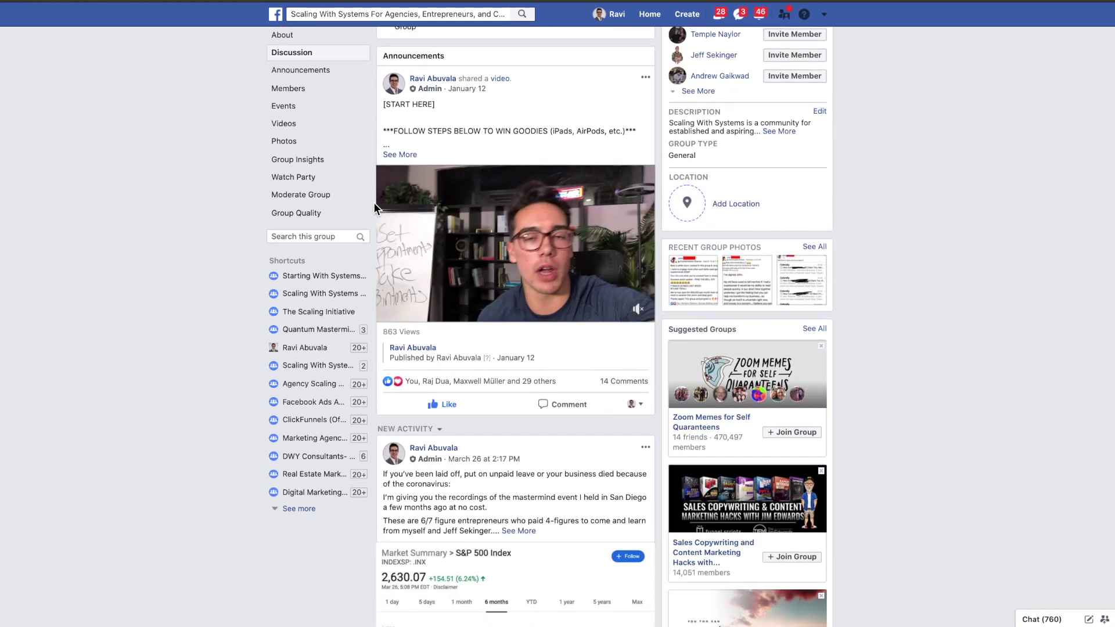
{"action": "scroll", "coordinate": [374, 205], "scroll_direction": "down", "scroll_amount": 8}
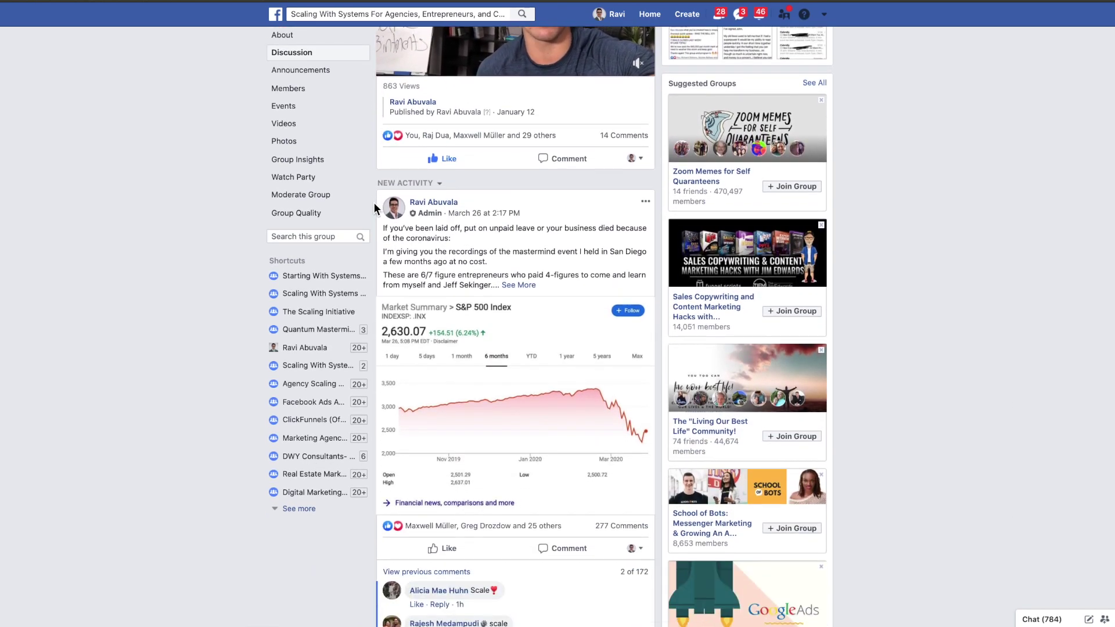
{"action": "scroll", "coordinate": [374, 207], "scroll_direction": "down", "scroll_amount": 4}
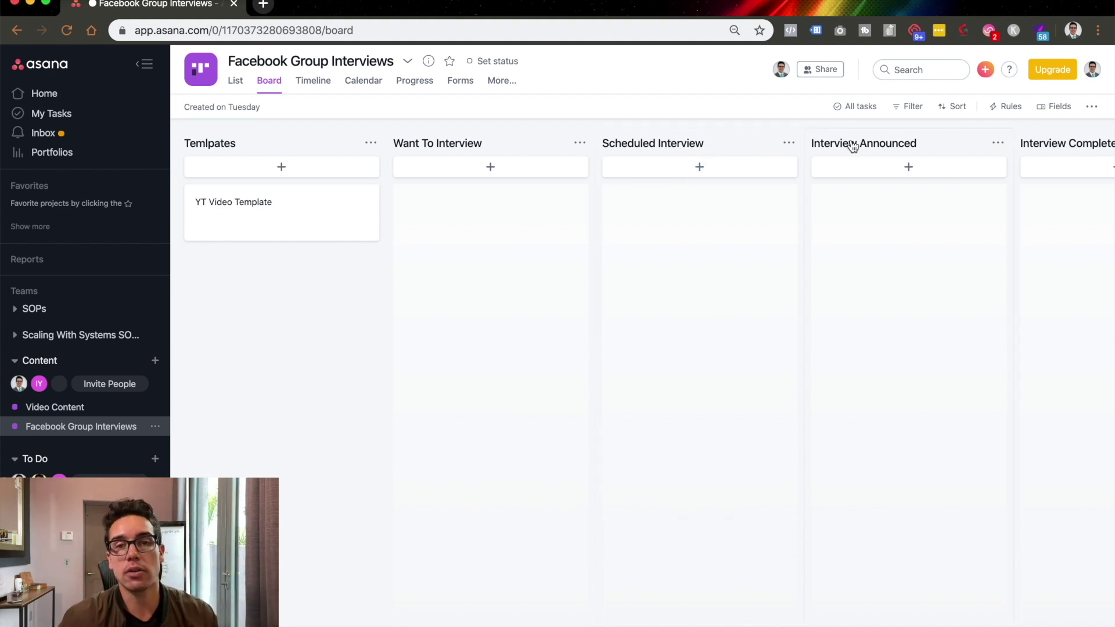
{"action": "left_click_drag", "start_coordinate": [754, 325], "coordinate": [572, 346]}
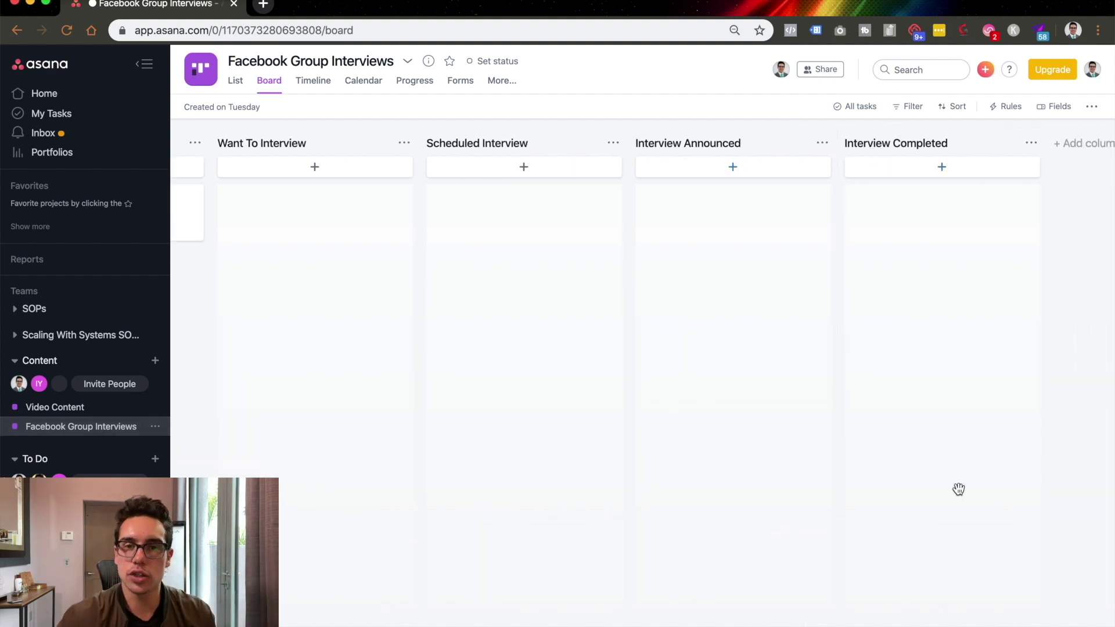
{"action": "left_click_drag", "start_coordinate": [570, 369], "coordinate": [838, 390]}
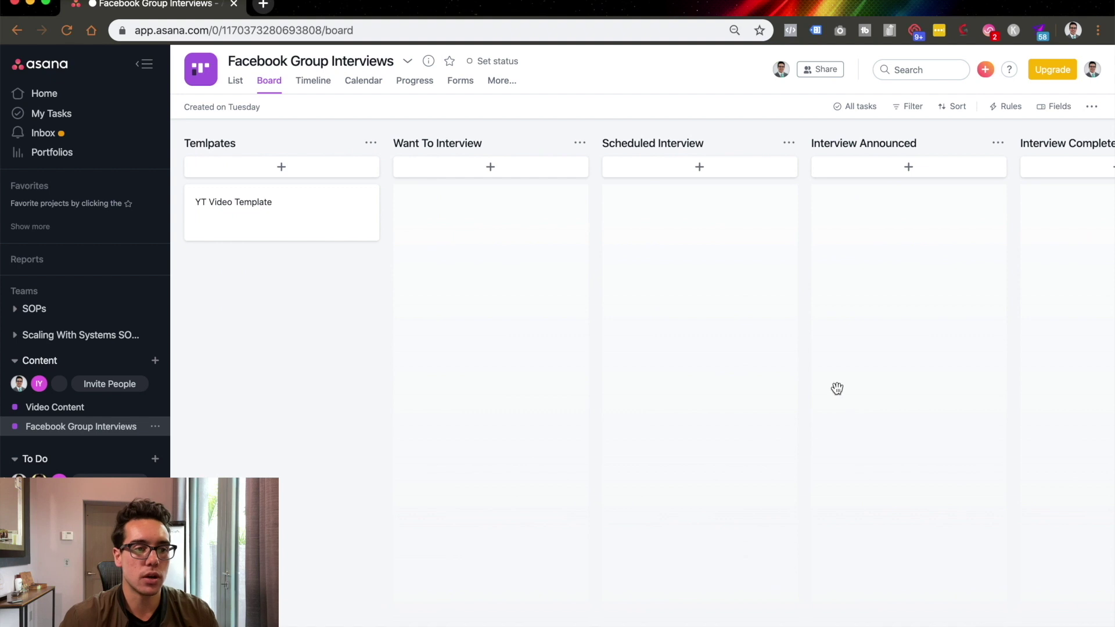